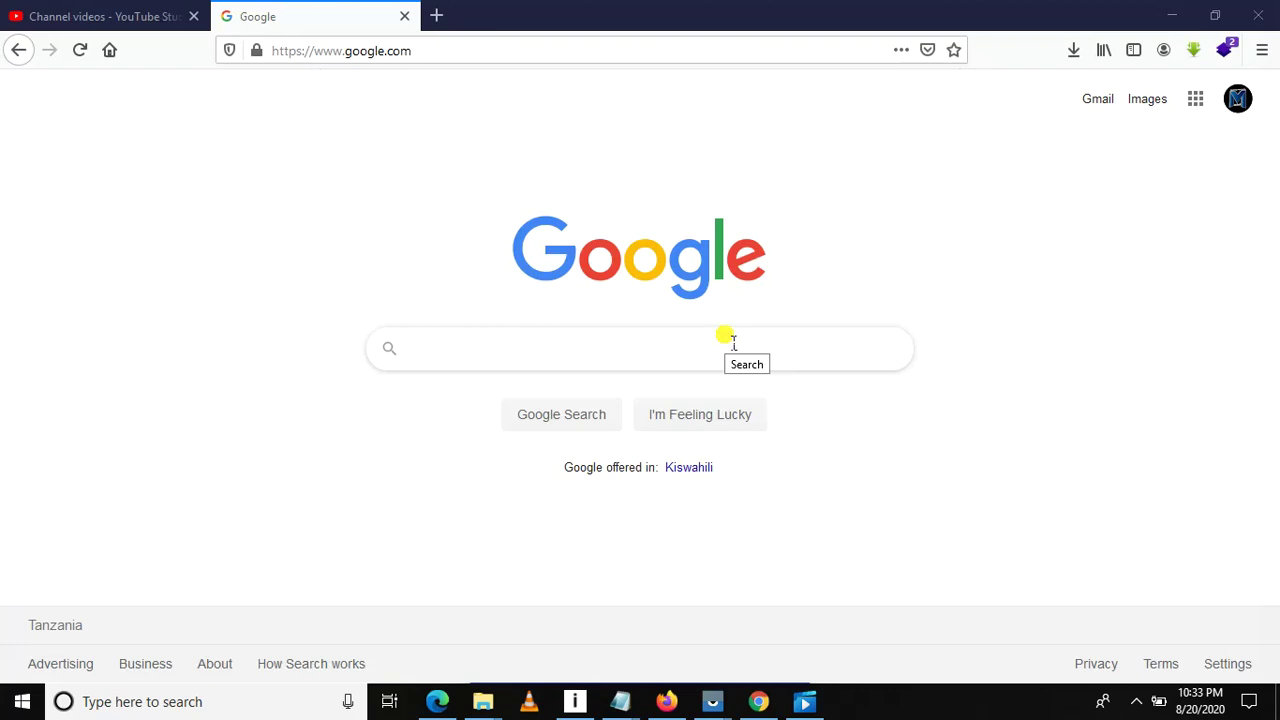
# Dismiss the Missing codec error and close the Movies & TV player
pyautogui.click(805, 701)
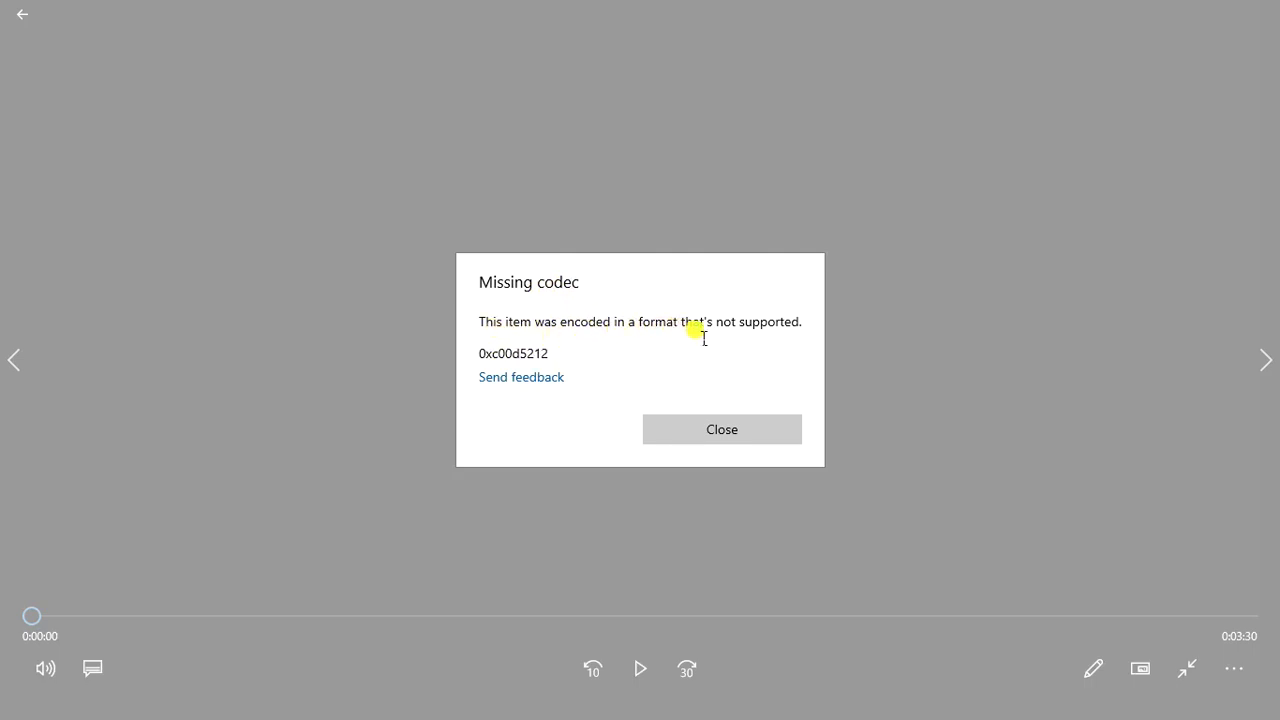
pyautogui.click(731, 425)
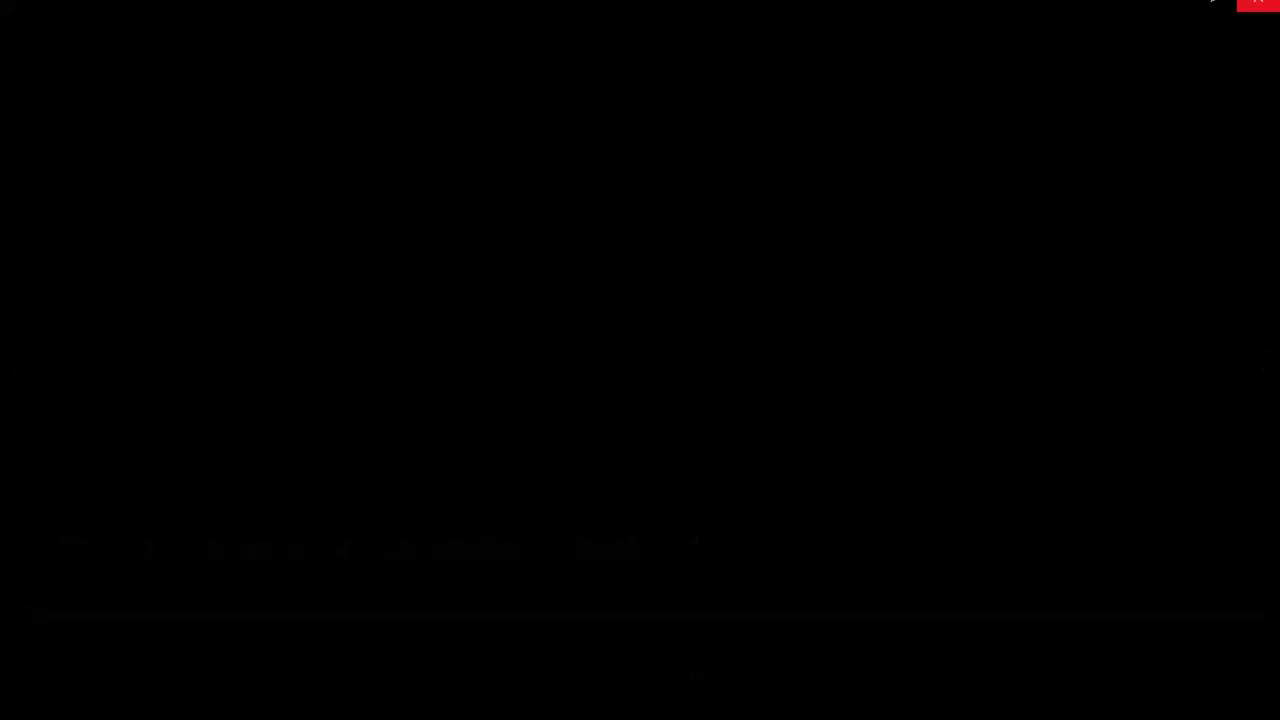
pyautogui.click(1258, 12)
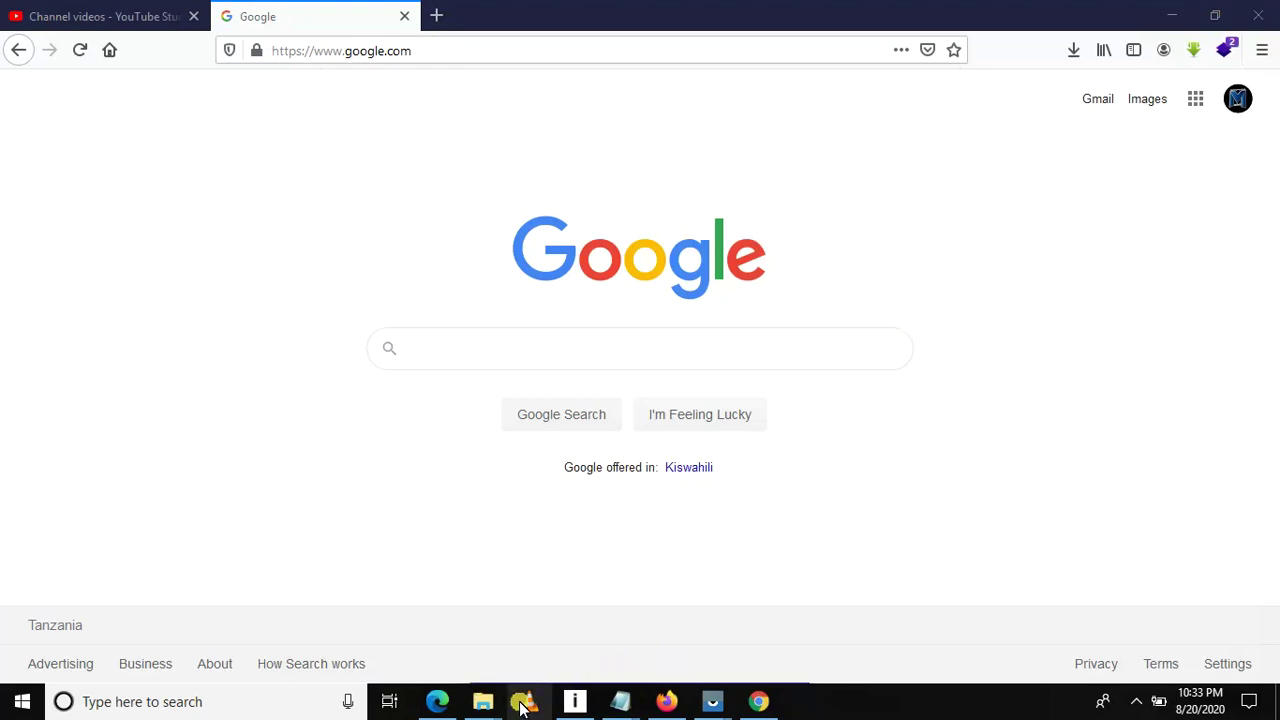
# Reopen the 21 Savage Secret mp4 from the MUSIC 9 folder window
pyautogui.moveTo(490, 706)
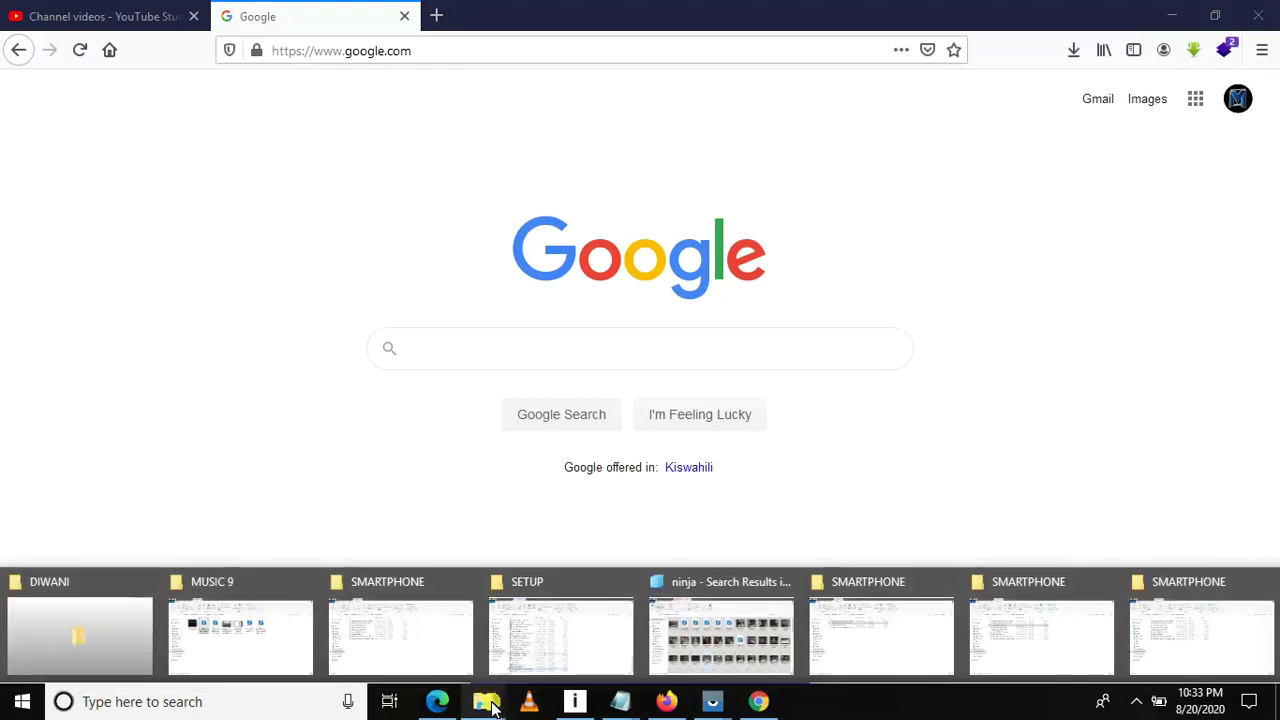
pyautogui.click(276, 646)
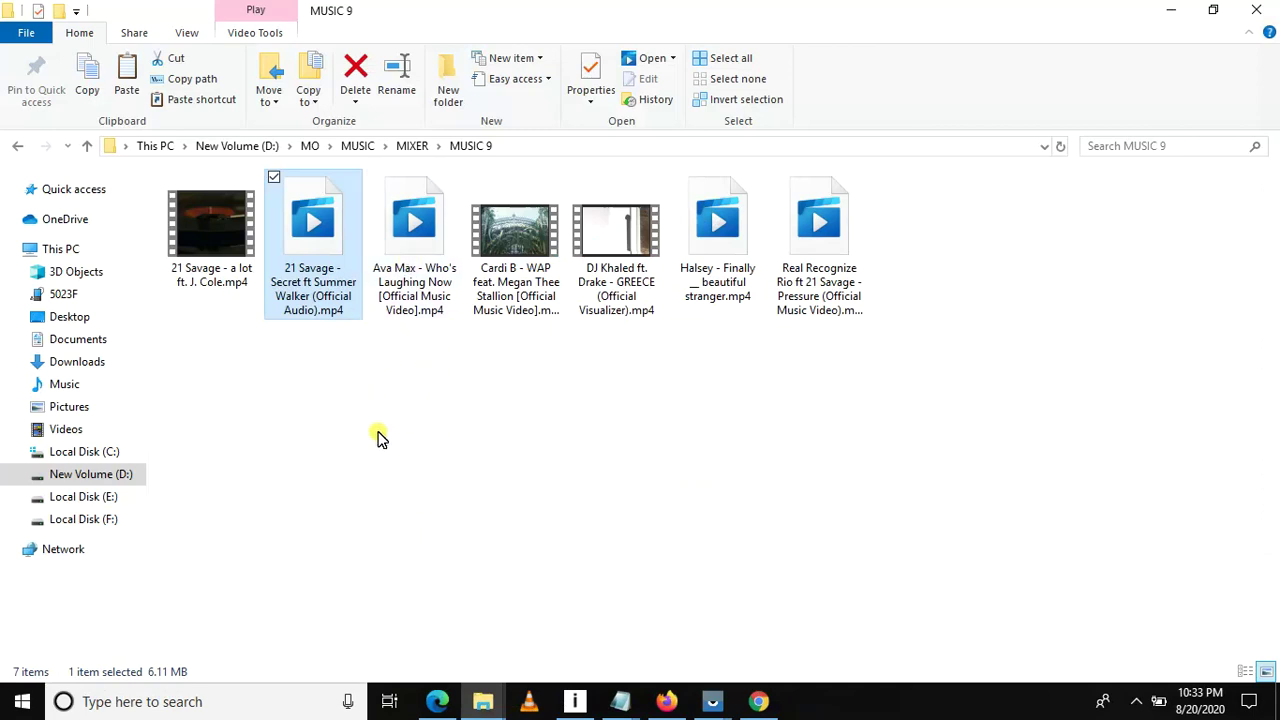
pyautogui.doubleClick(323, 237)
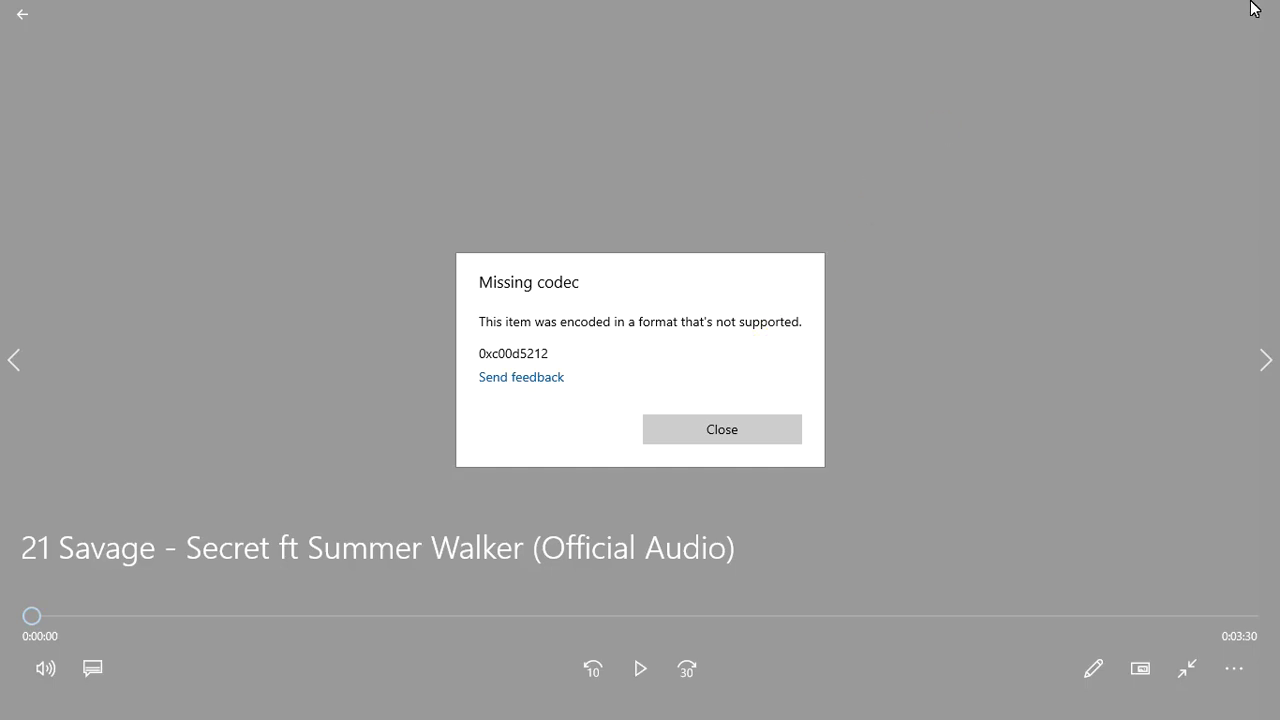
# Let the Missing codec error show again for the 21 Savage song, then minimise Movies & TV
pyautogui.moveTo(1257, 14)
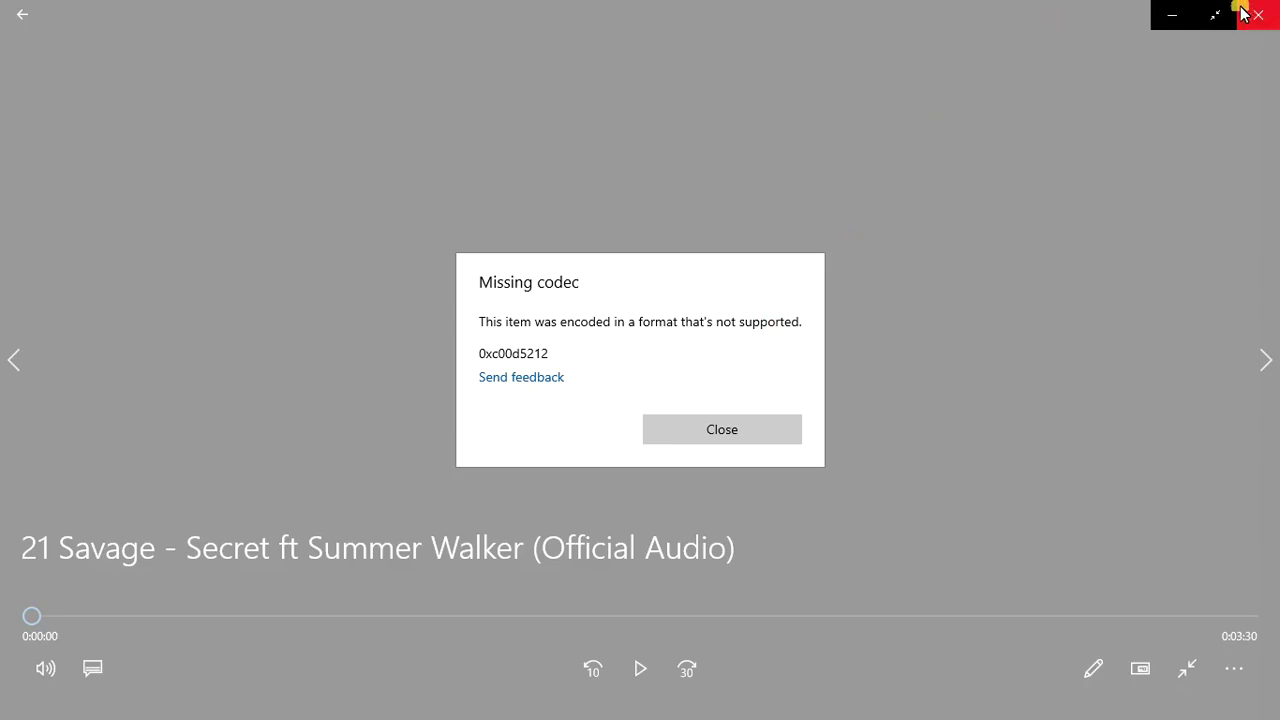
pyautogui.click(1172, 14)
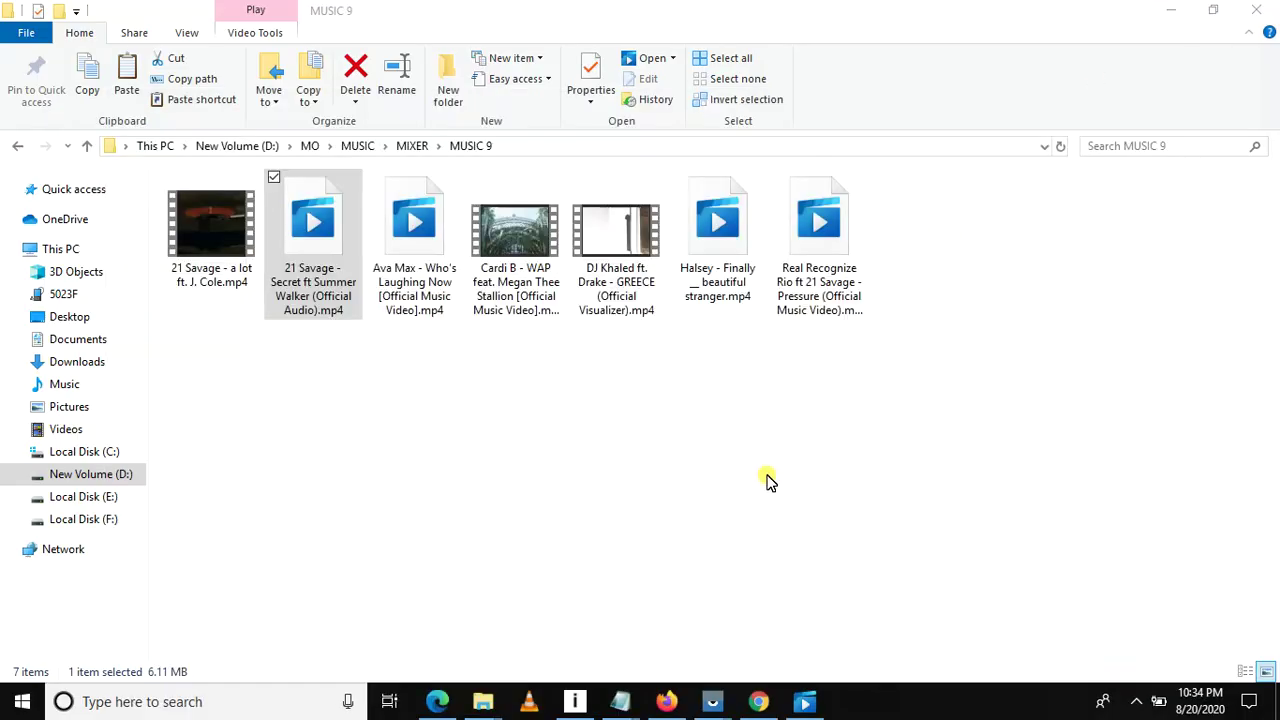
# Google 'download vlc wideo player windows' and rerun it with the corrected 'video' spelling
pyautogui.click(676, 699)
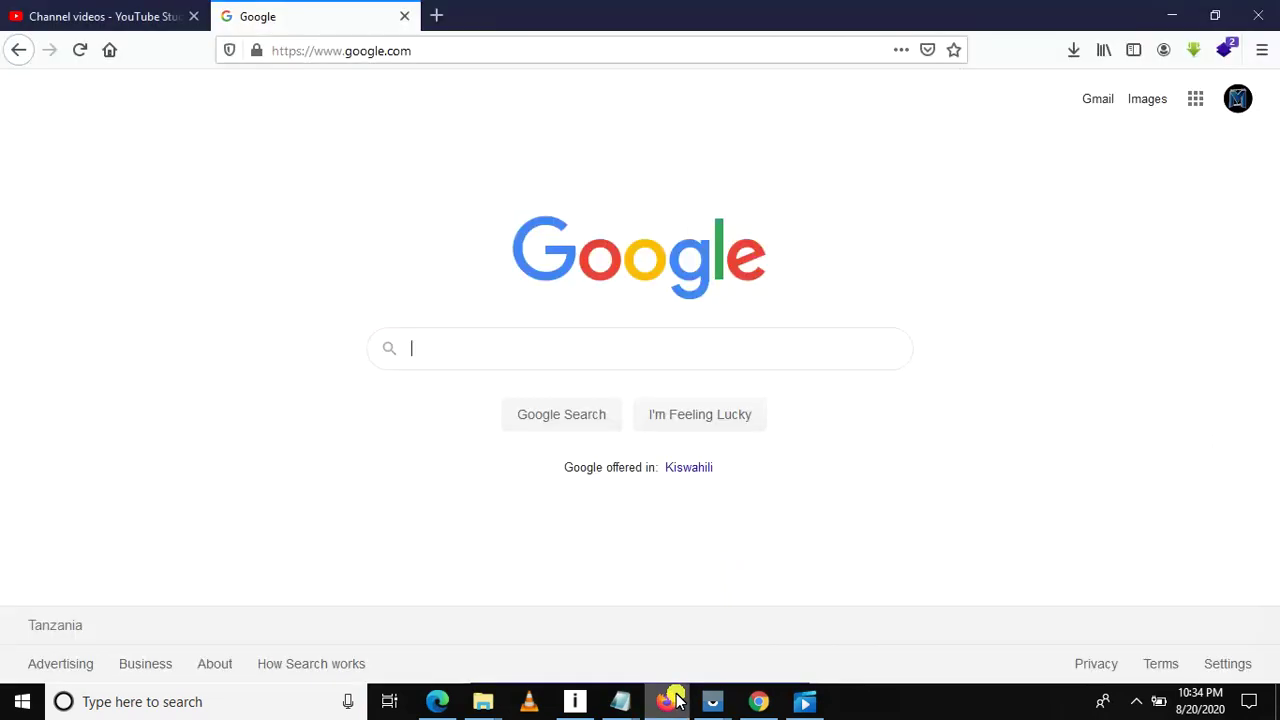
pyautogui.write('d')
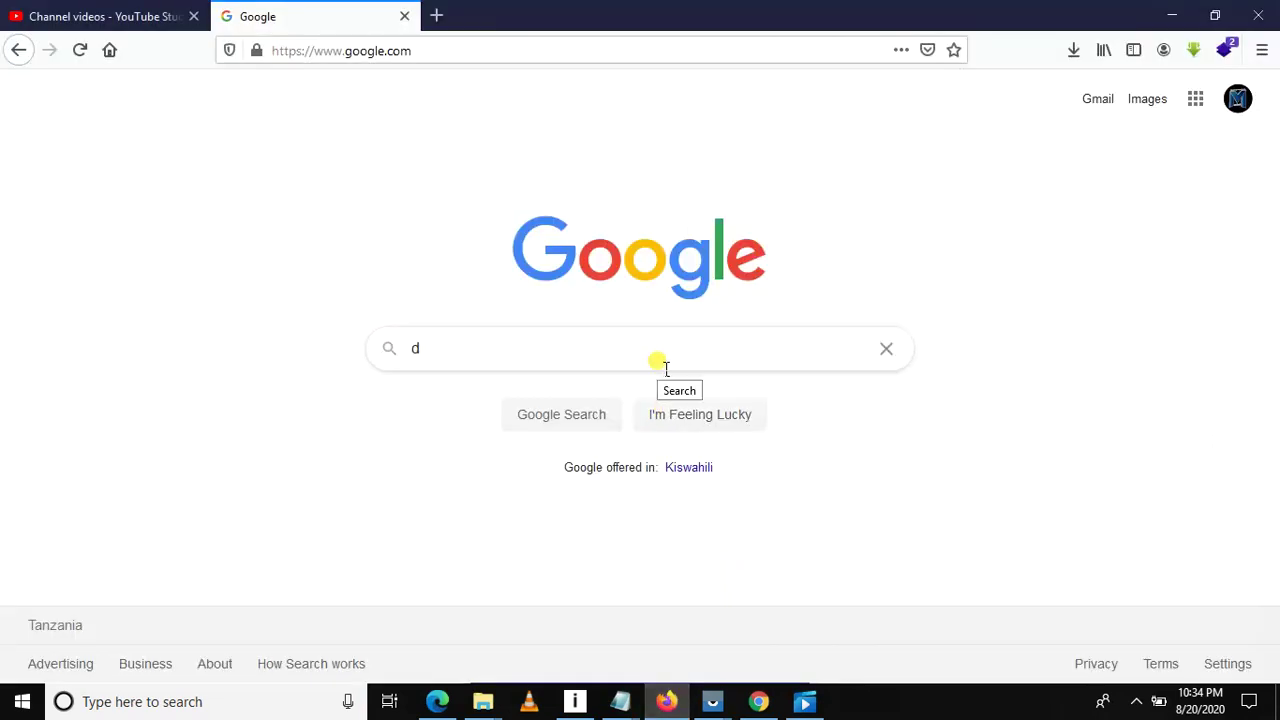
pyautogui.write('ownload vl')
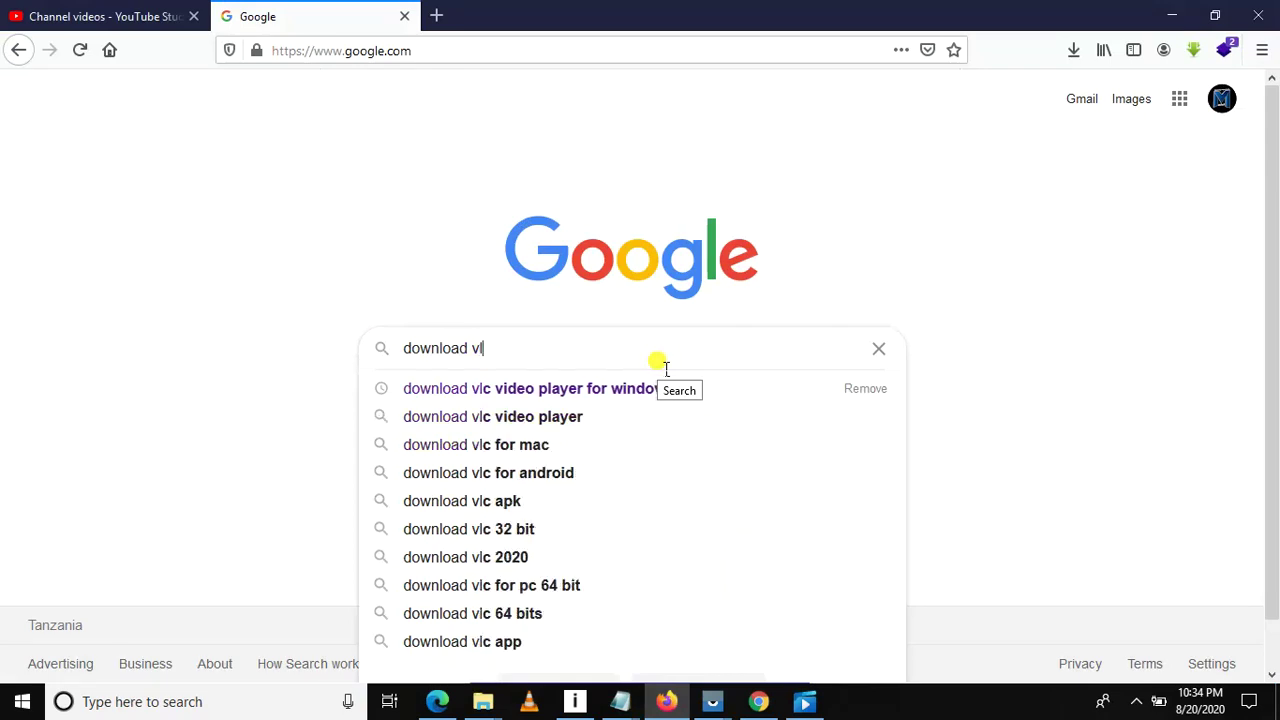
pyautogui.write('c ')
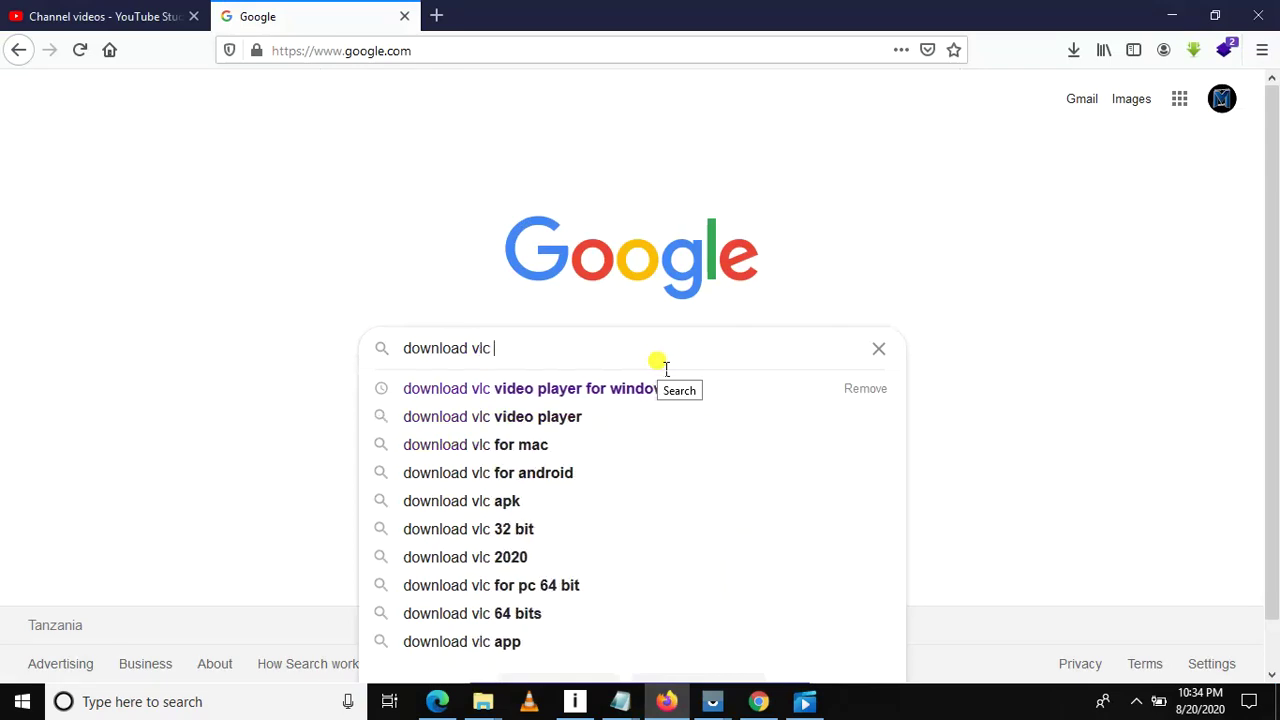
pyautogui.write('wideo')
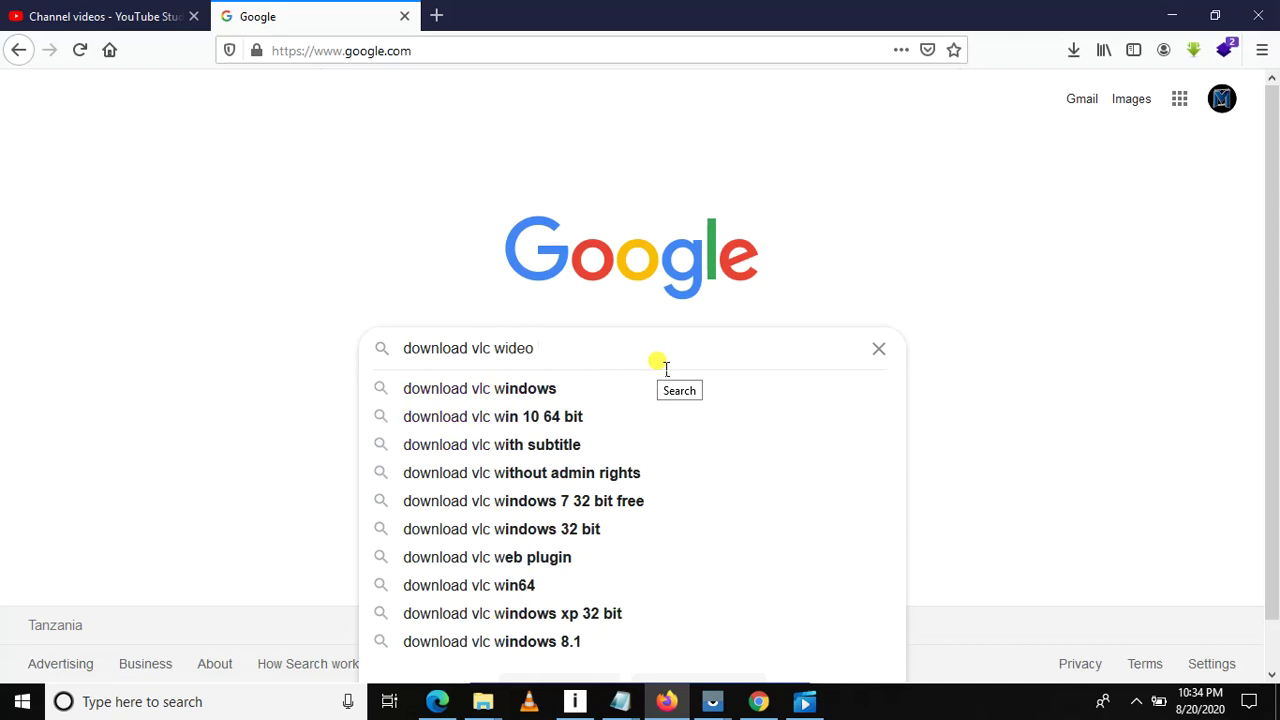
pyautogui.write(' player ')
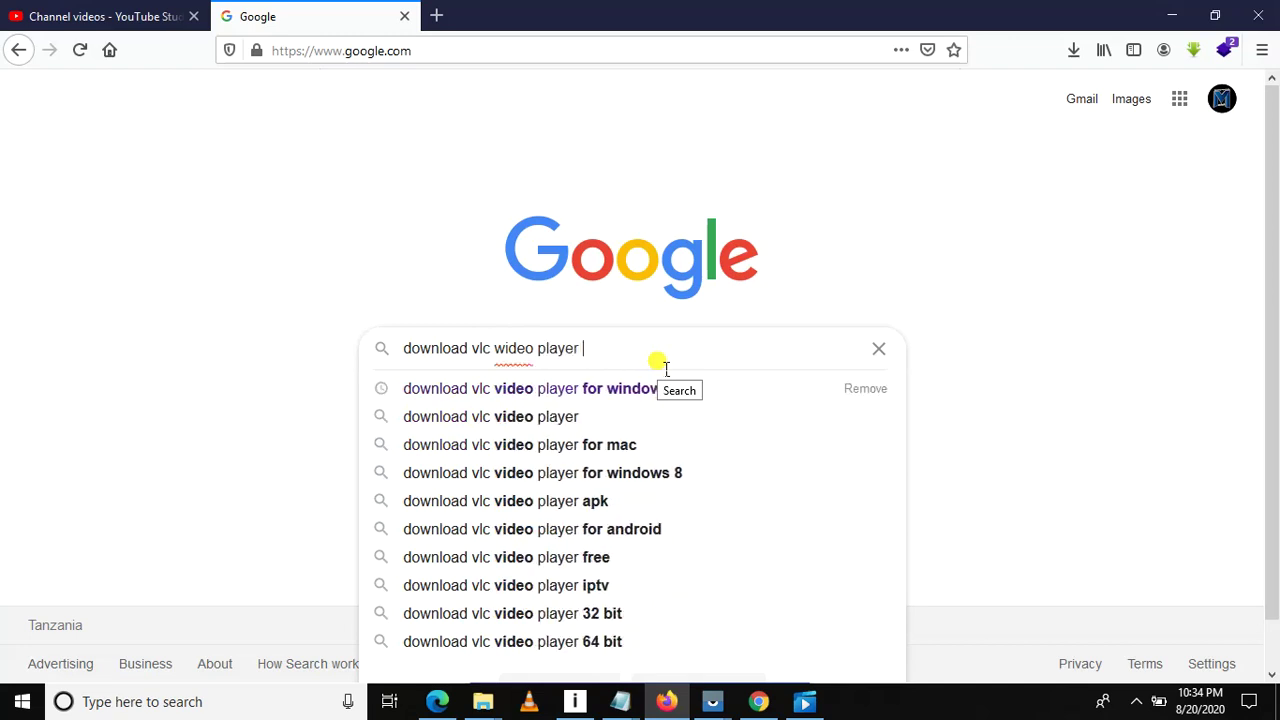
pyautogui.write('windows')
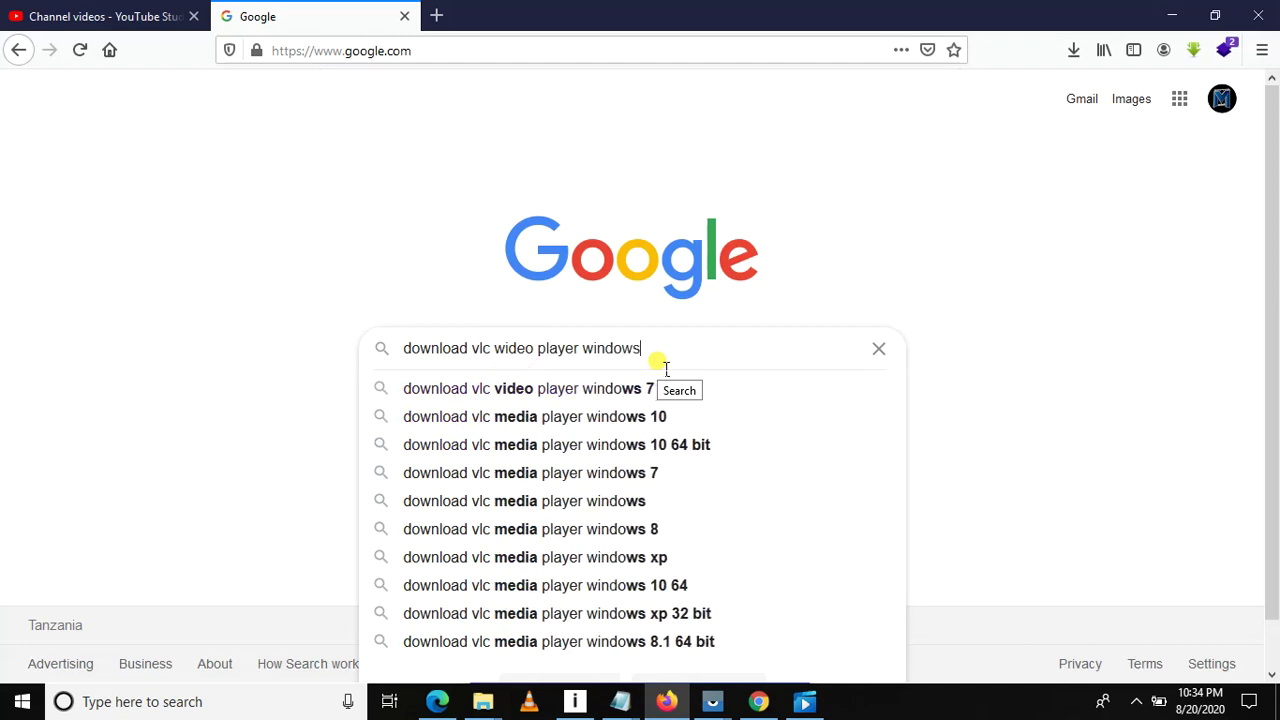
pyautogui.press('Return')
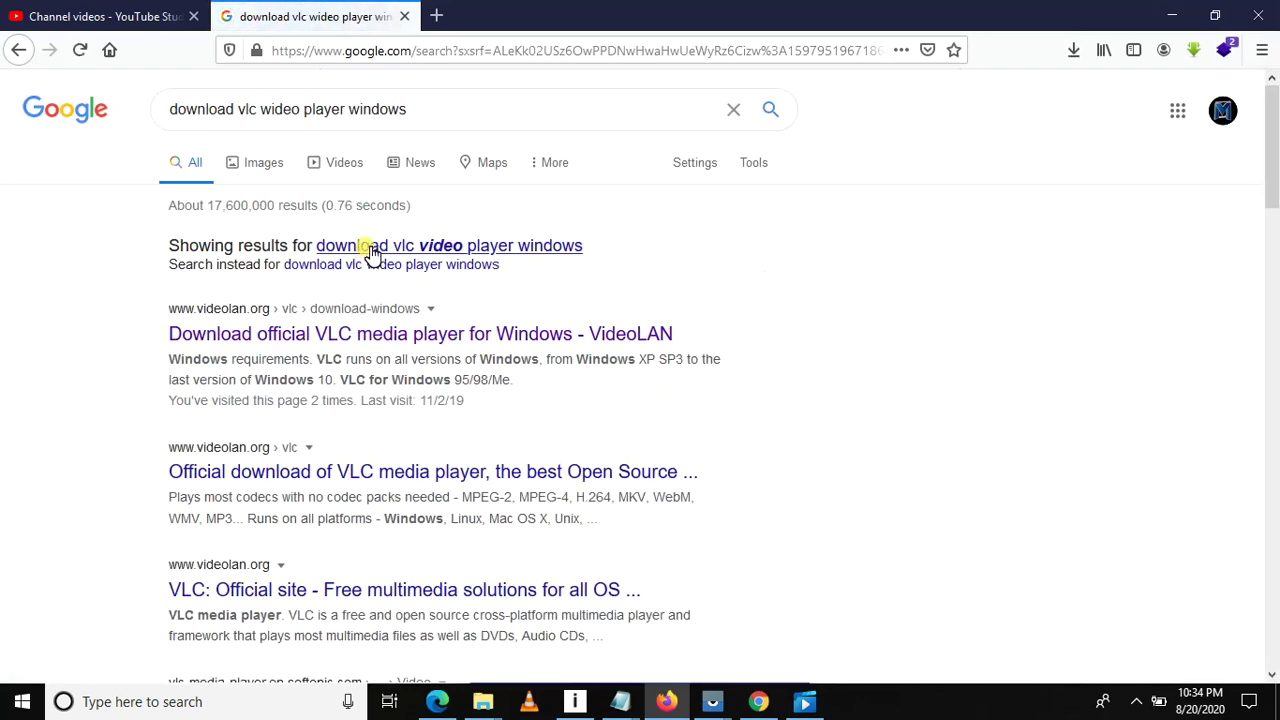
pyautogui.click(370, 250)
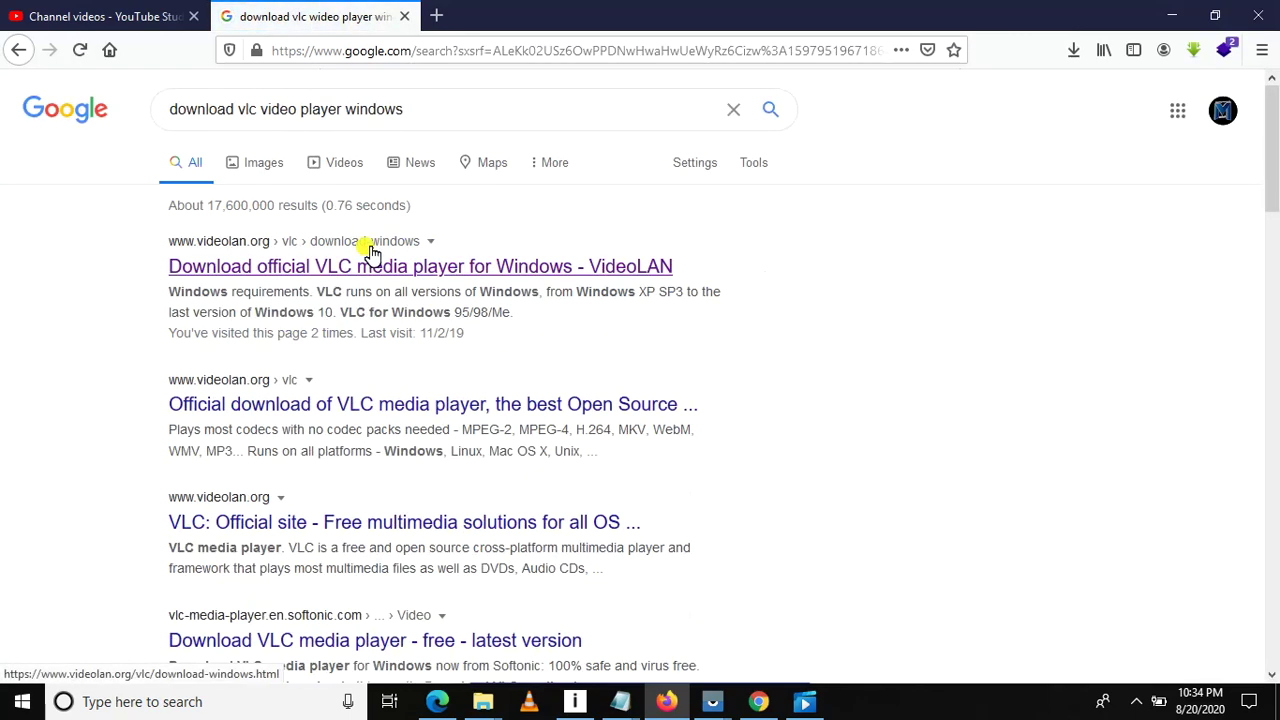
# Open the VideoLAN VLC for Windows result in a new tab and start the Download VLC
pyautogui.rightClick(440, 273)
pyautogui.click(474, 282)
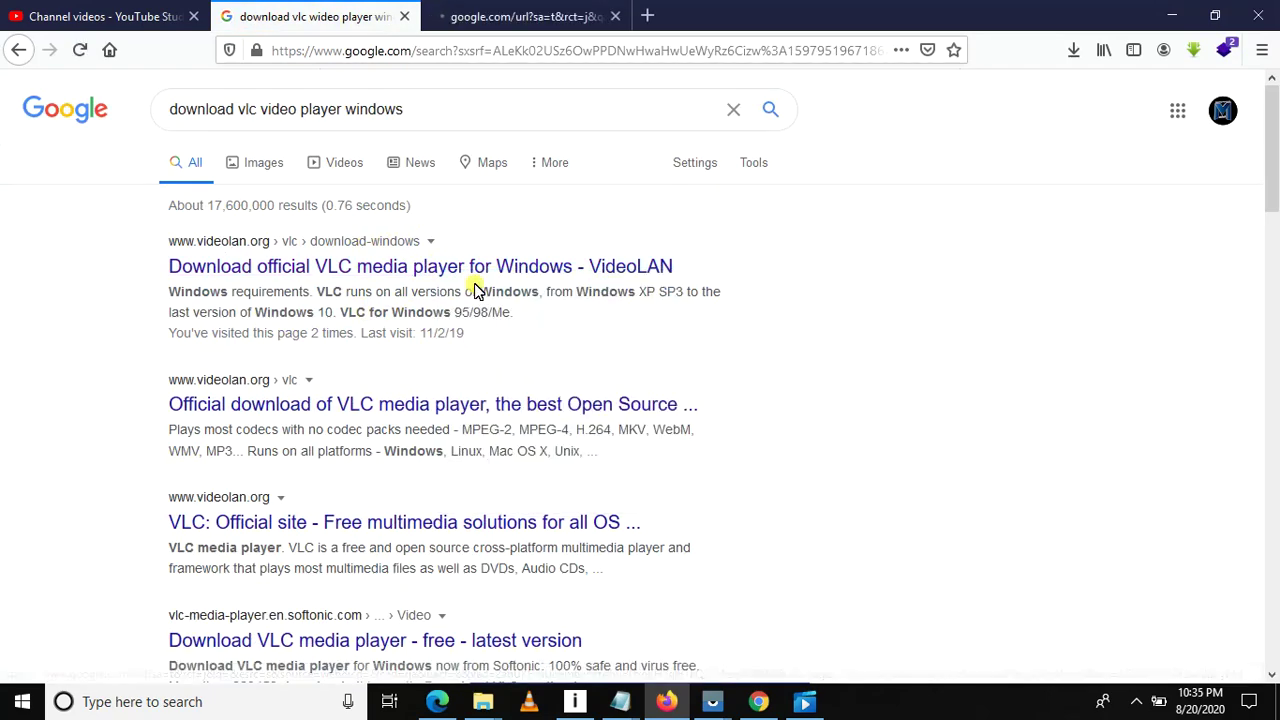
pyautogui.click(530, 12)
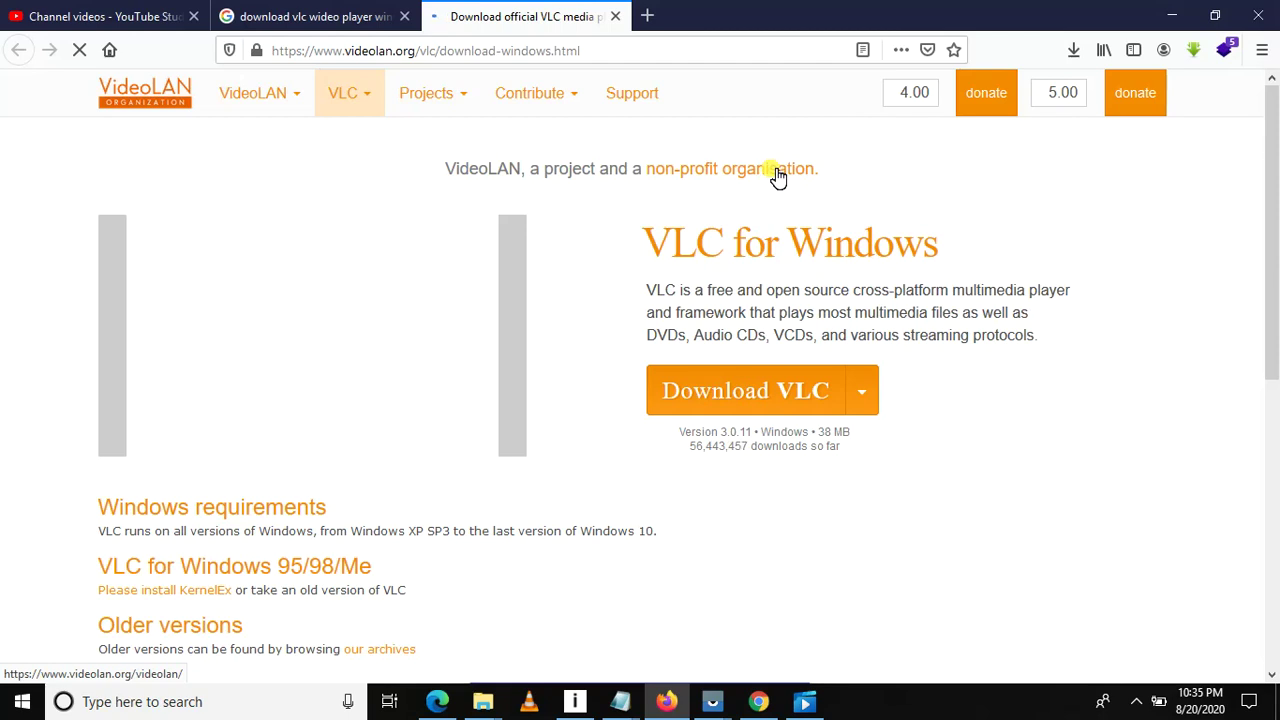
pyautogui.click(791, 393)
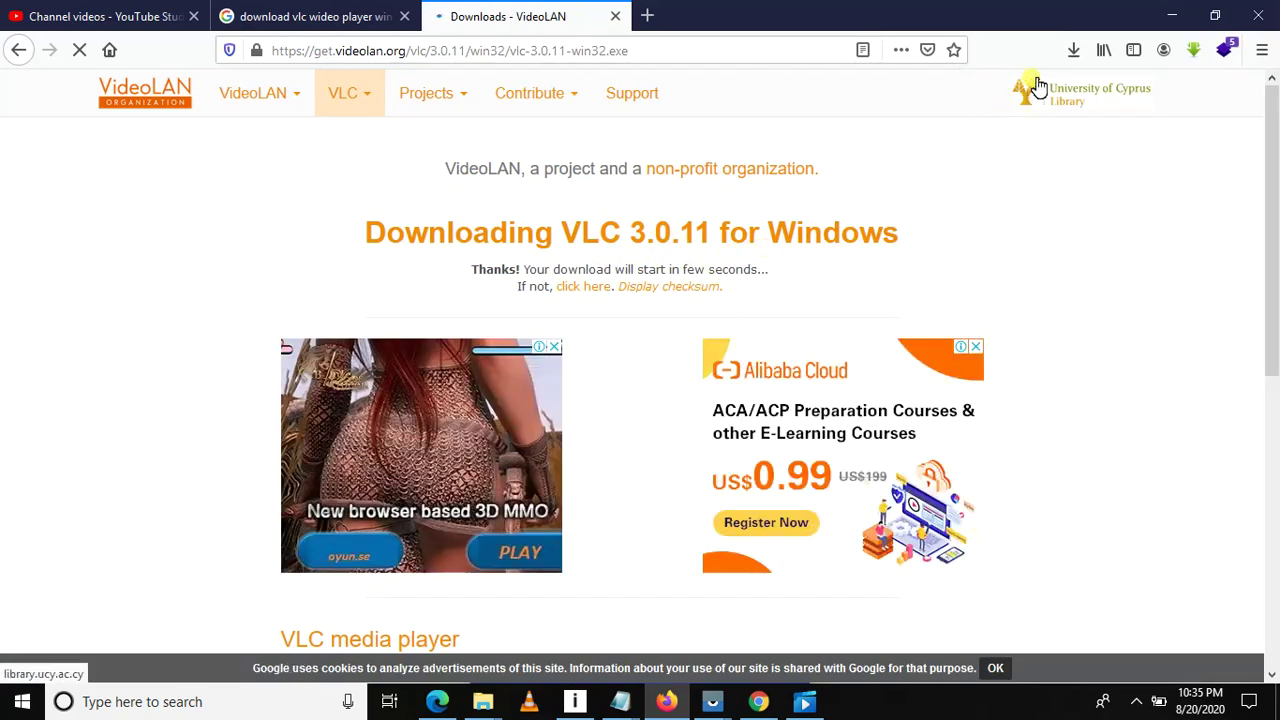
# Check the Downloads panel repeatedly, briefly launching and minimising VLC, while the 3.0.11 download lands on a 503 page
pyautogui.click(1073, 52)
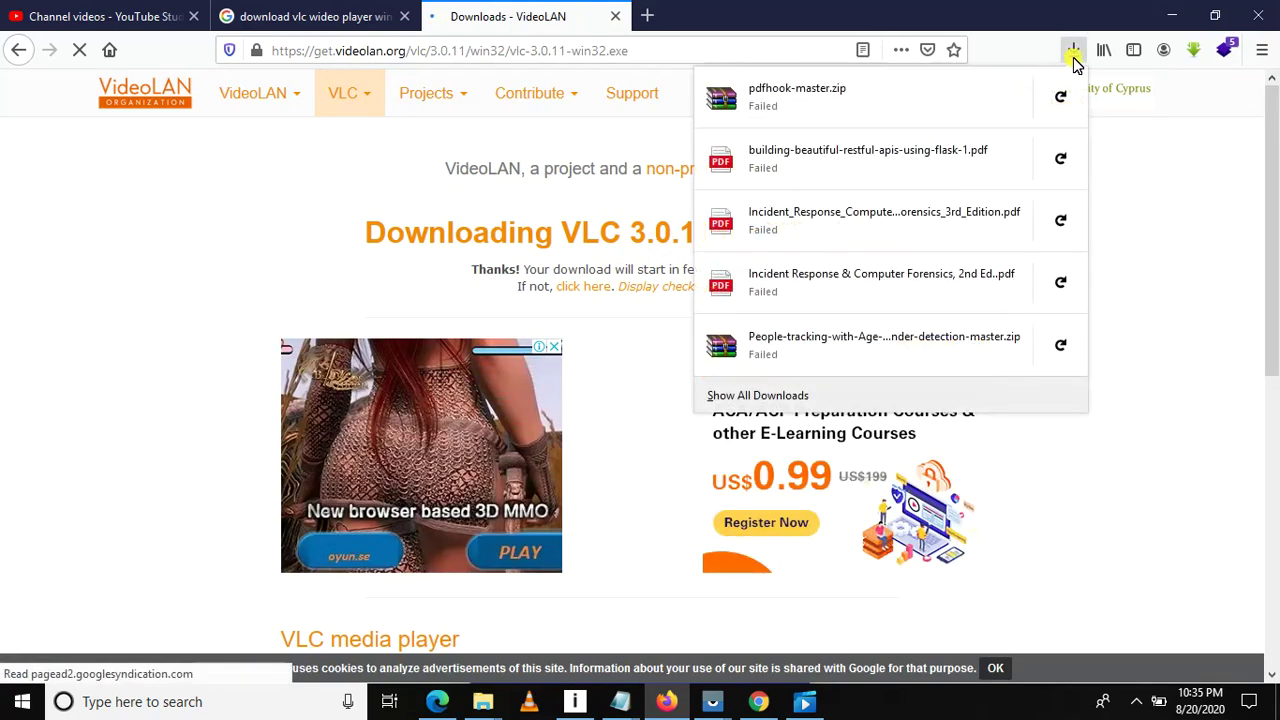
pyautogui.click(1146, 183)
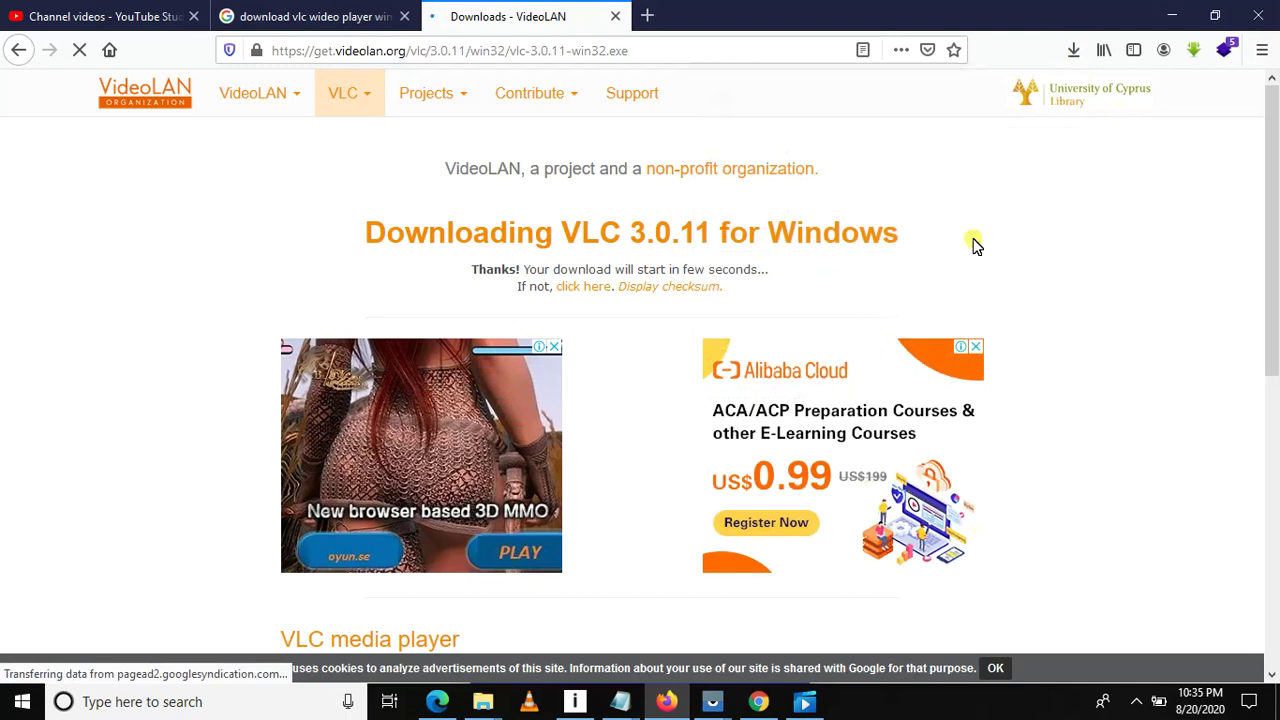
pyautogui.click(532, 704)
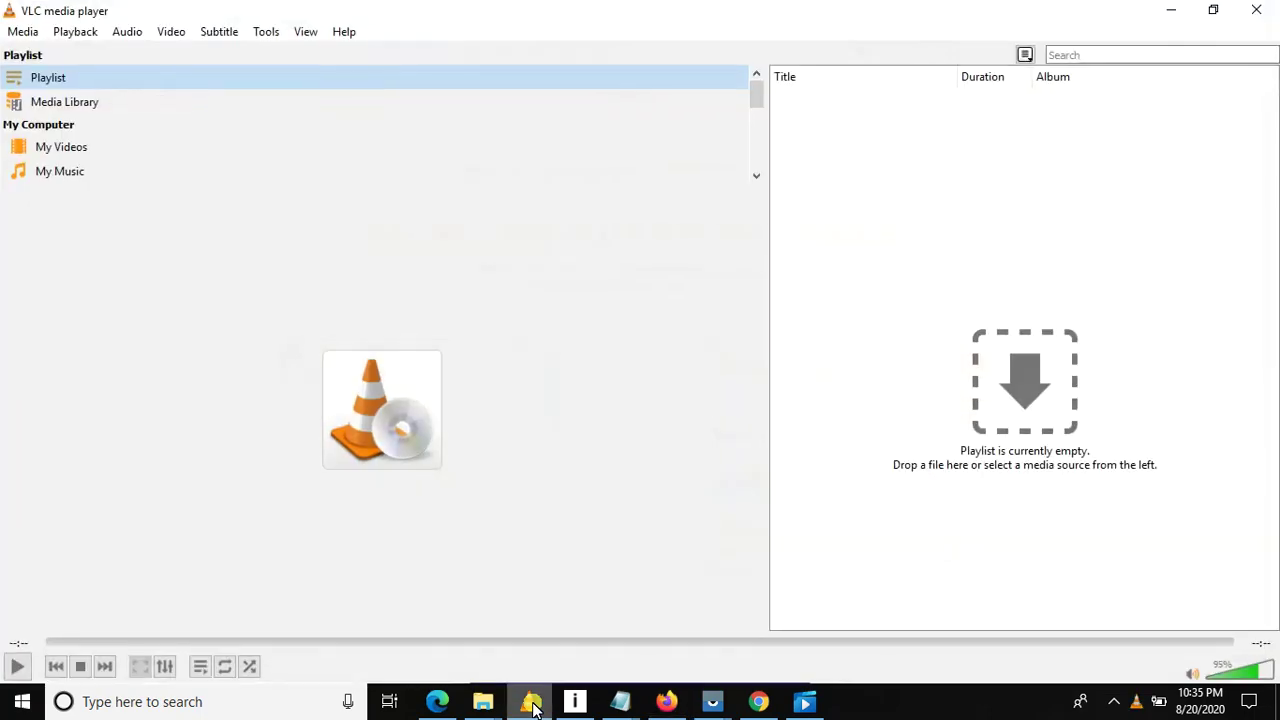
pyautogui.click(1162, 11)
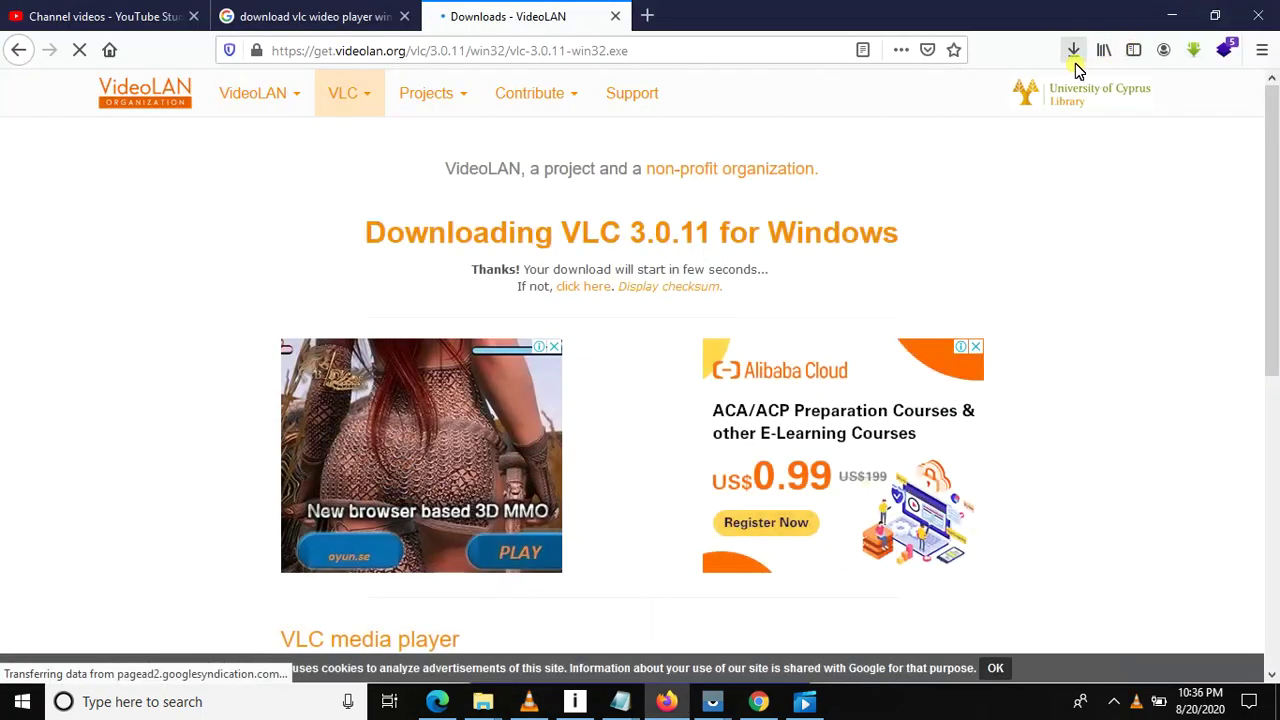
pyautogui.click(1073, 52)
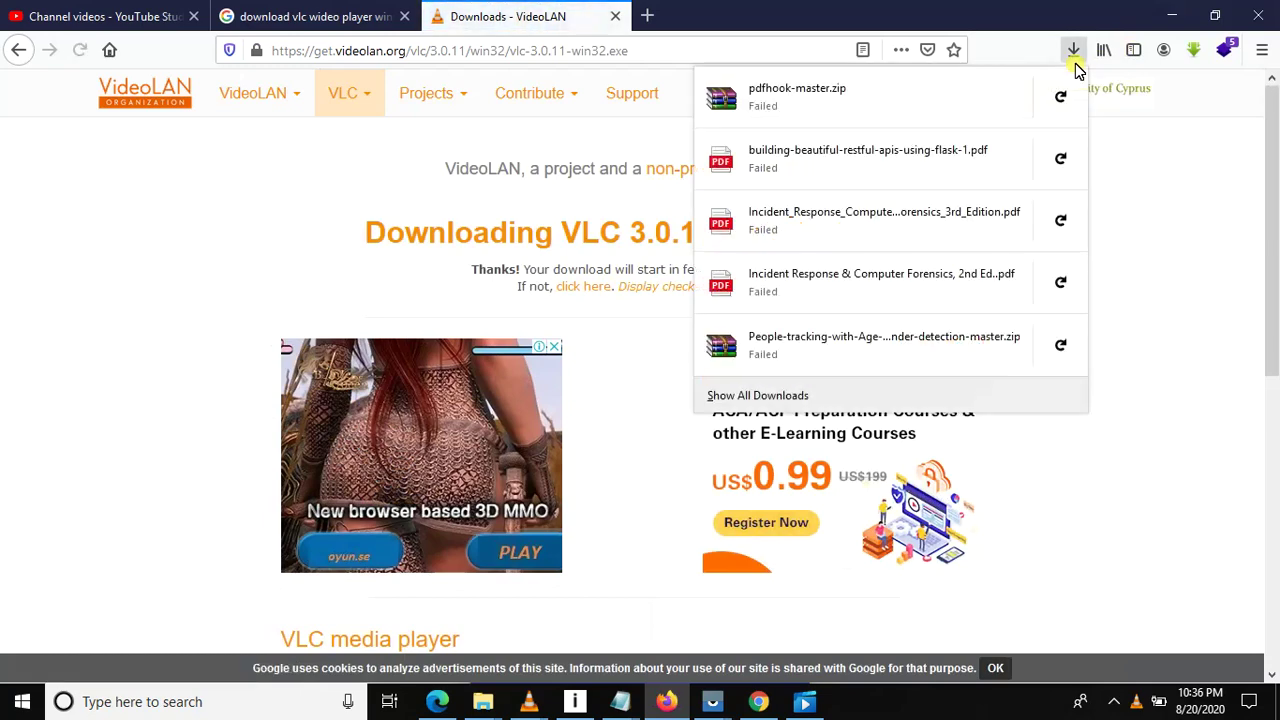
pyautogui.click(1157, 182)
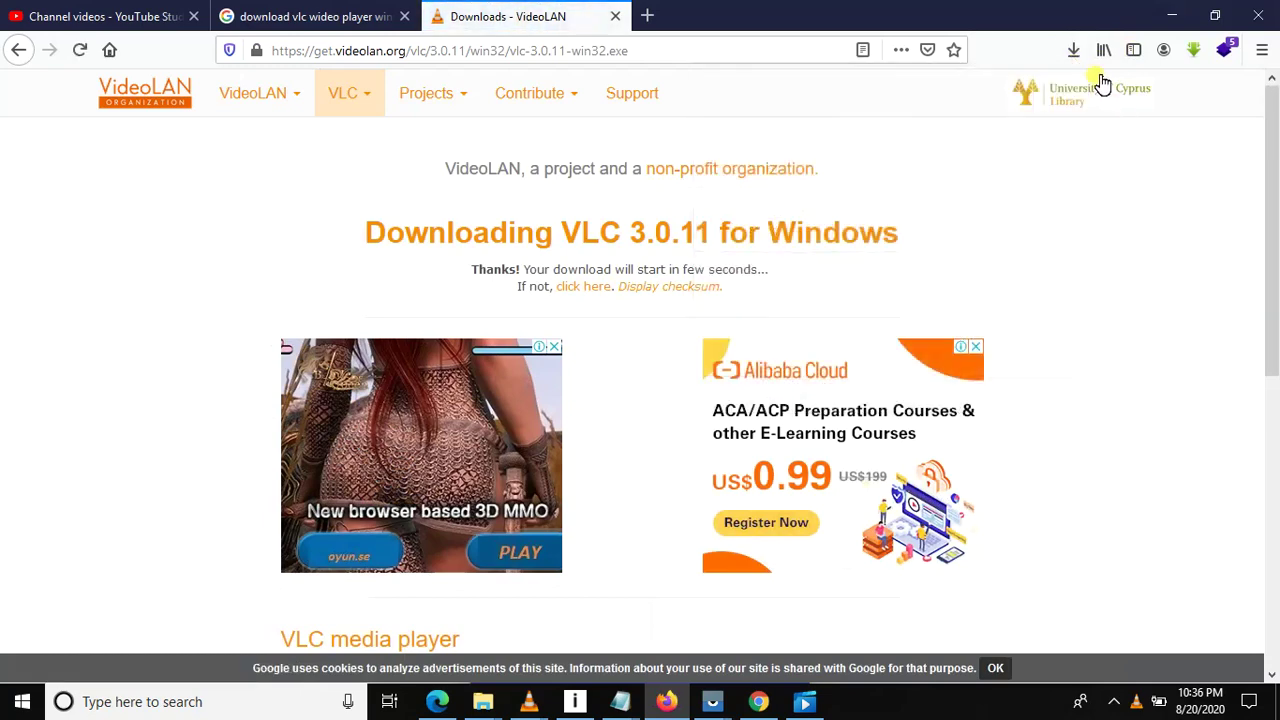
pyautogui.click(1075, 56)
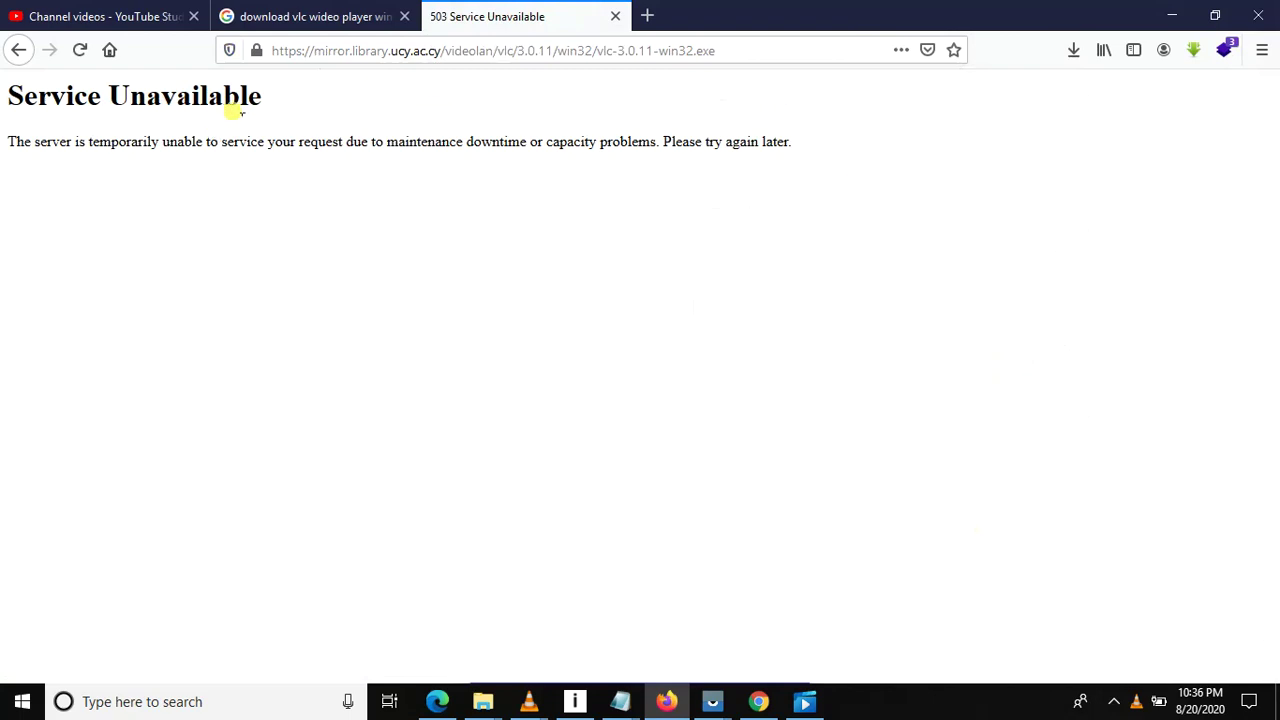
# From the Google results, open the second VideoLAN result, another VLC result and the cnet 64-bit VLC page in new tabs
pyautogui.click(314, 25)
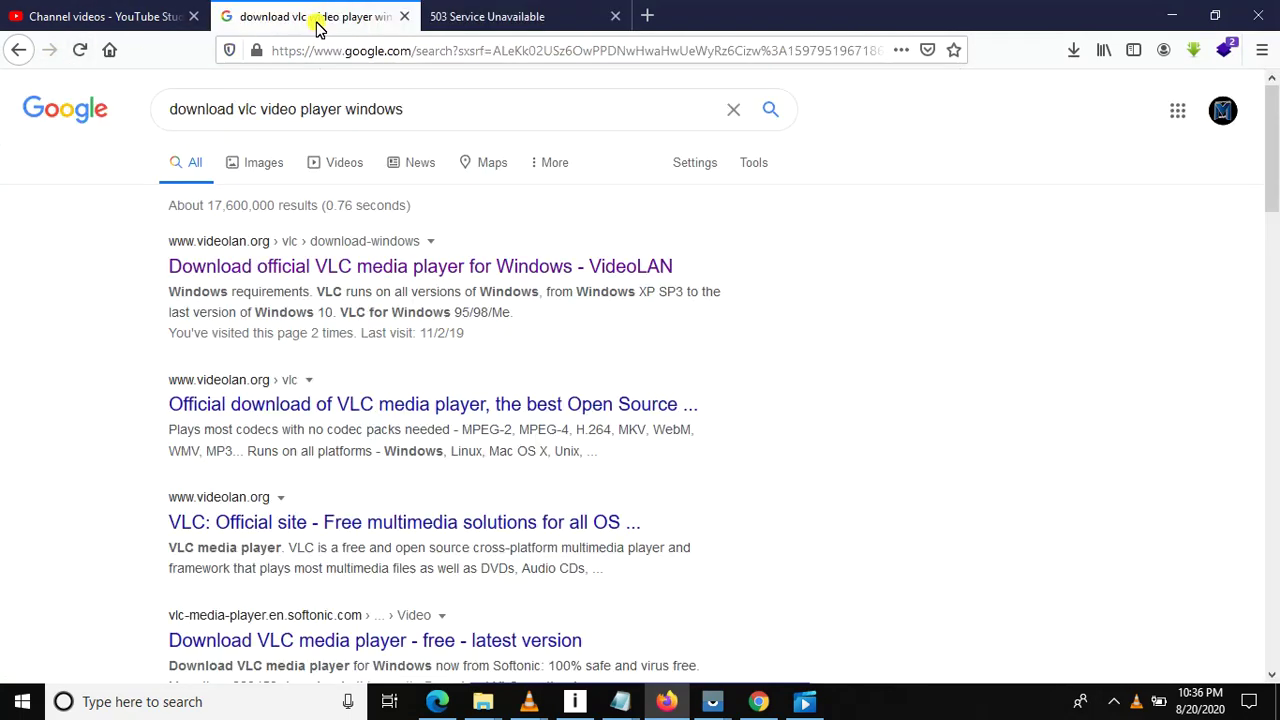
pyautogui.rightClick(336, 404)
pyautogui.click(364, 412)
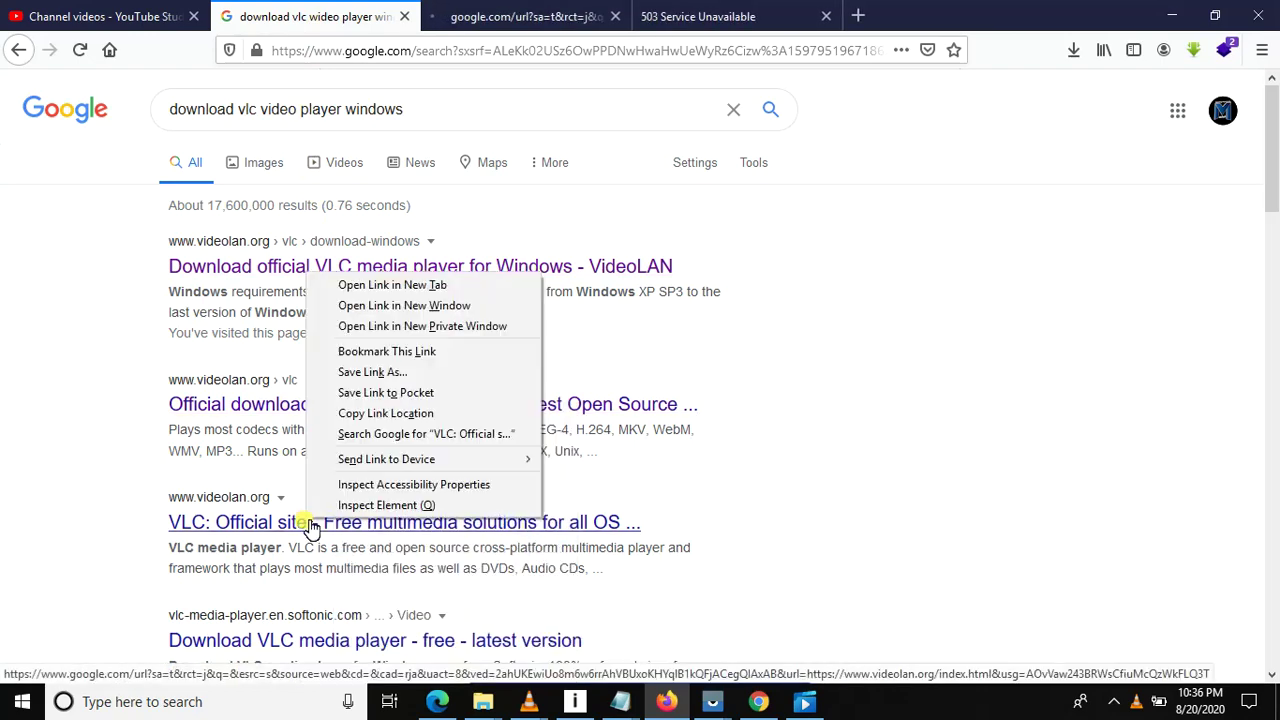
pyautogui.click(474, 285)
pyautogui.scroll(-5, 848, 420)
pyautogui.scroll(-3, 848, 420)
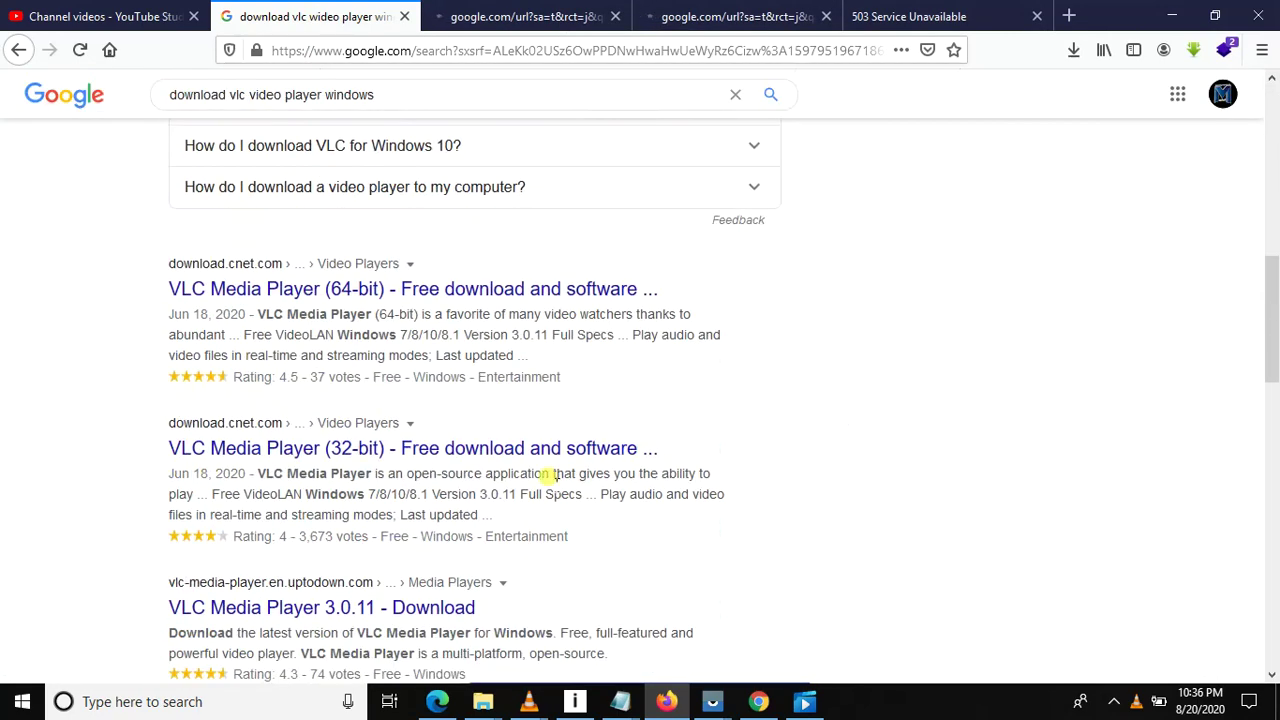
pyautogui.rightClick(362, 295)
pyautogui.click(372, 303)
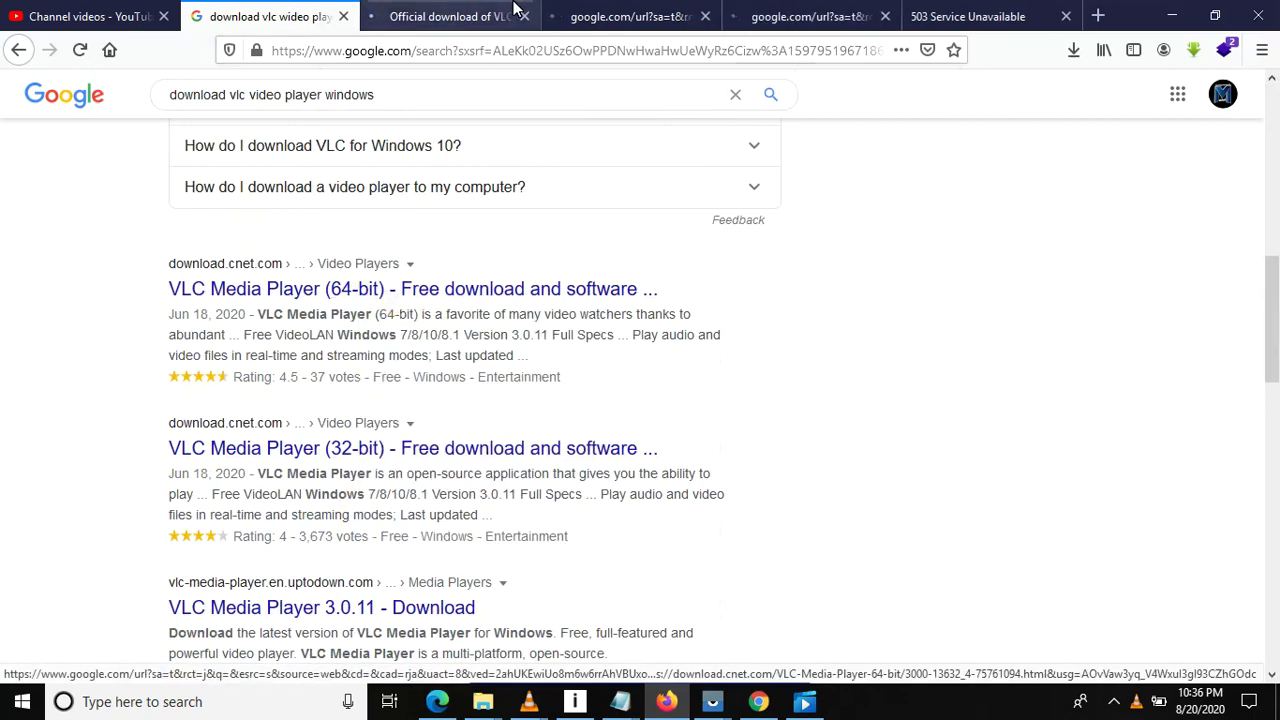
# Close the duplicate VideoLAN and 503 tabs, start Download VLC on videolan.org, and return to the cnet tab
pyautogui.click(486, 12)
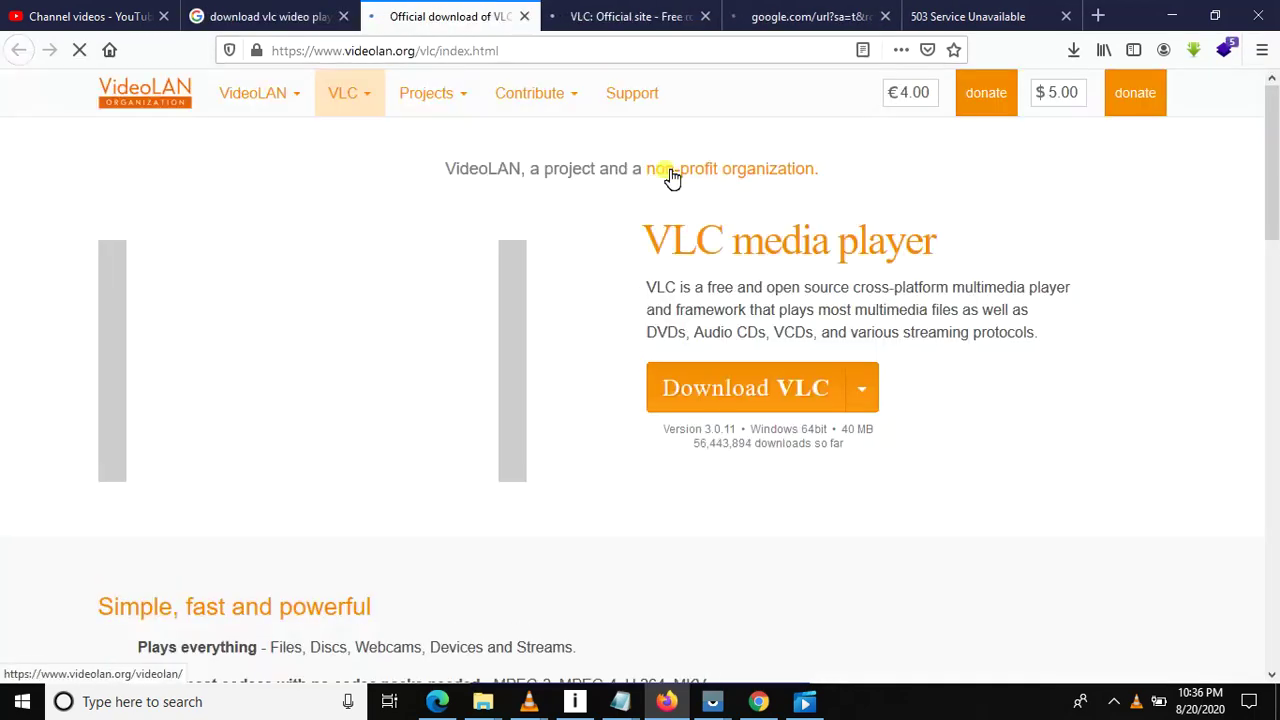
pyautogui.click(524, 16)
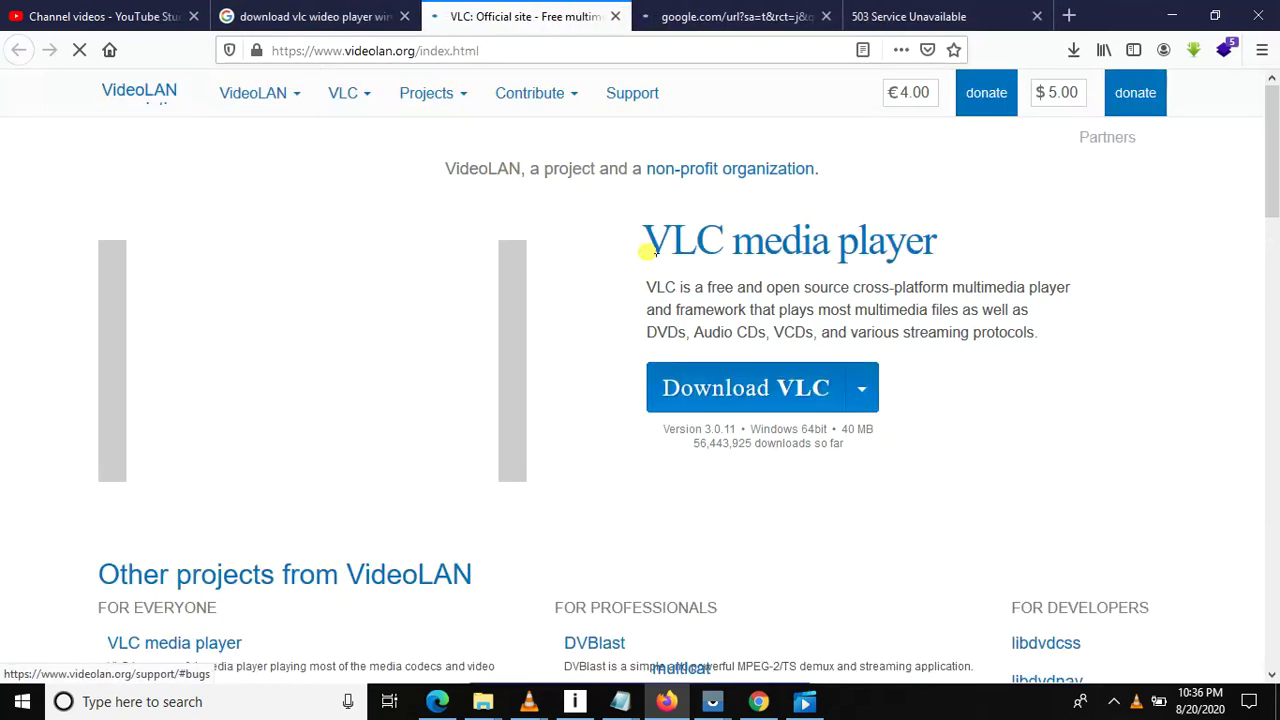
pyautogui.click(803, 399)
pyautogui.click(727, 14)
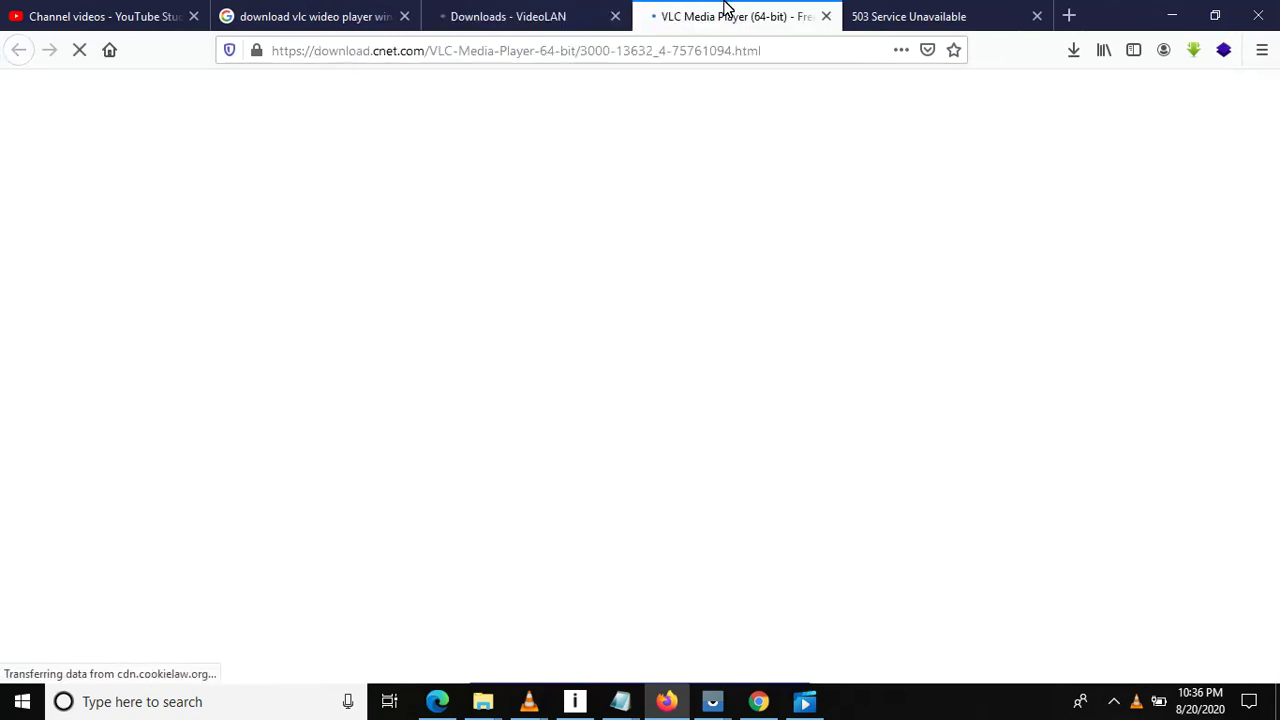
pyautogui.click(935, 10)
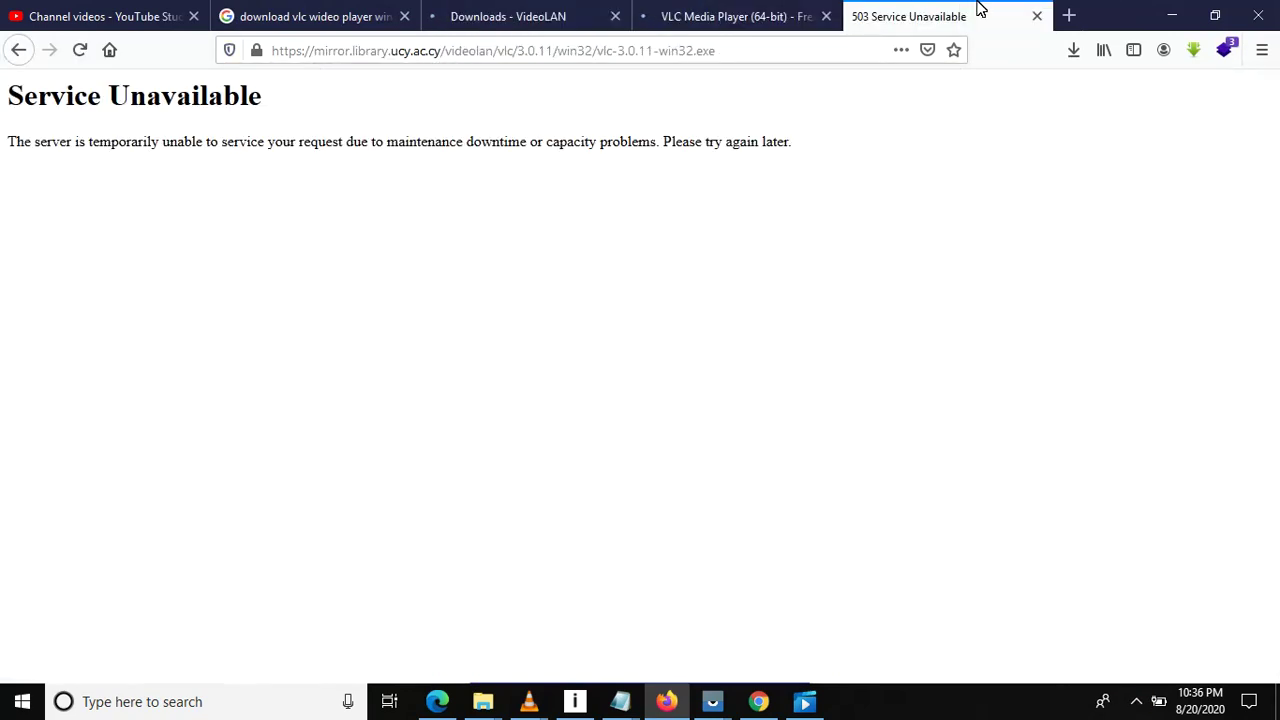
pyautogui.click(1039, 17)
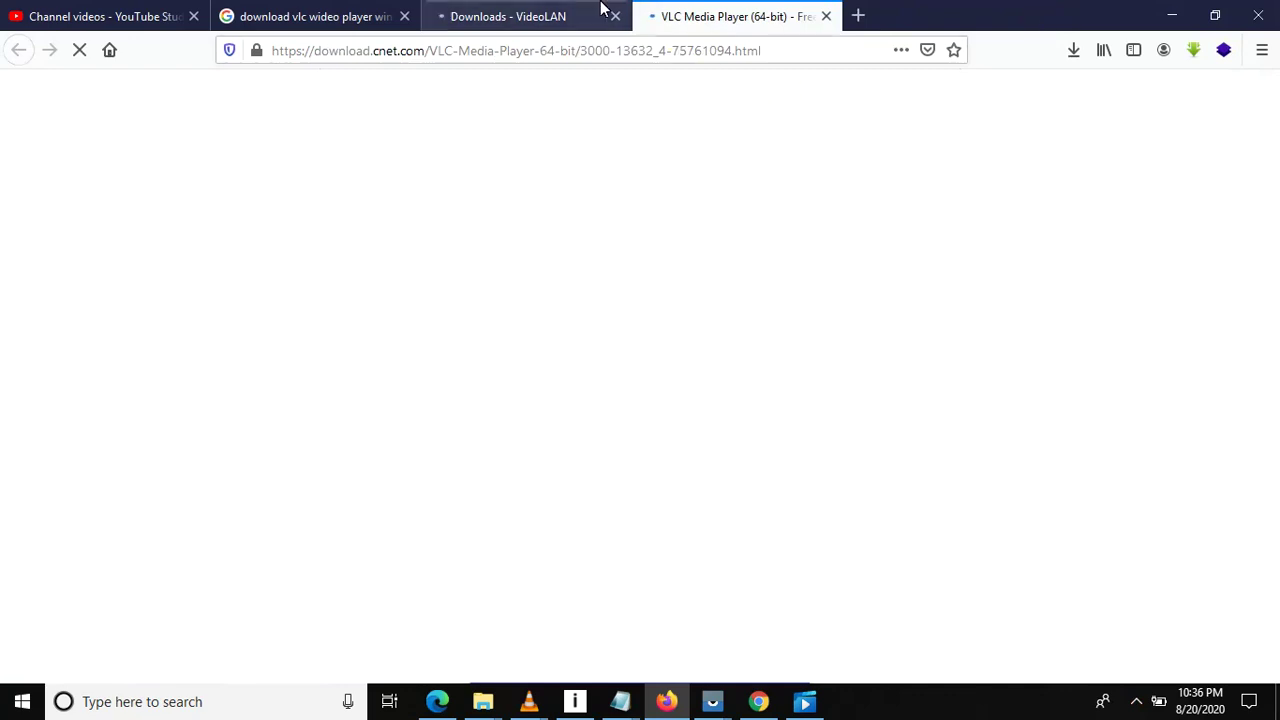
pyautogui.click(570, 10)
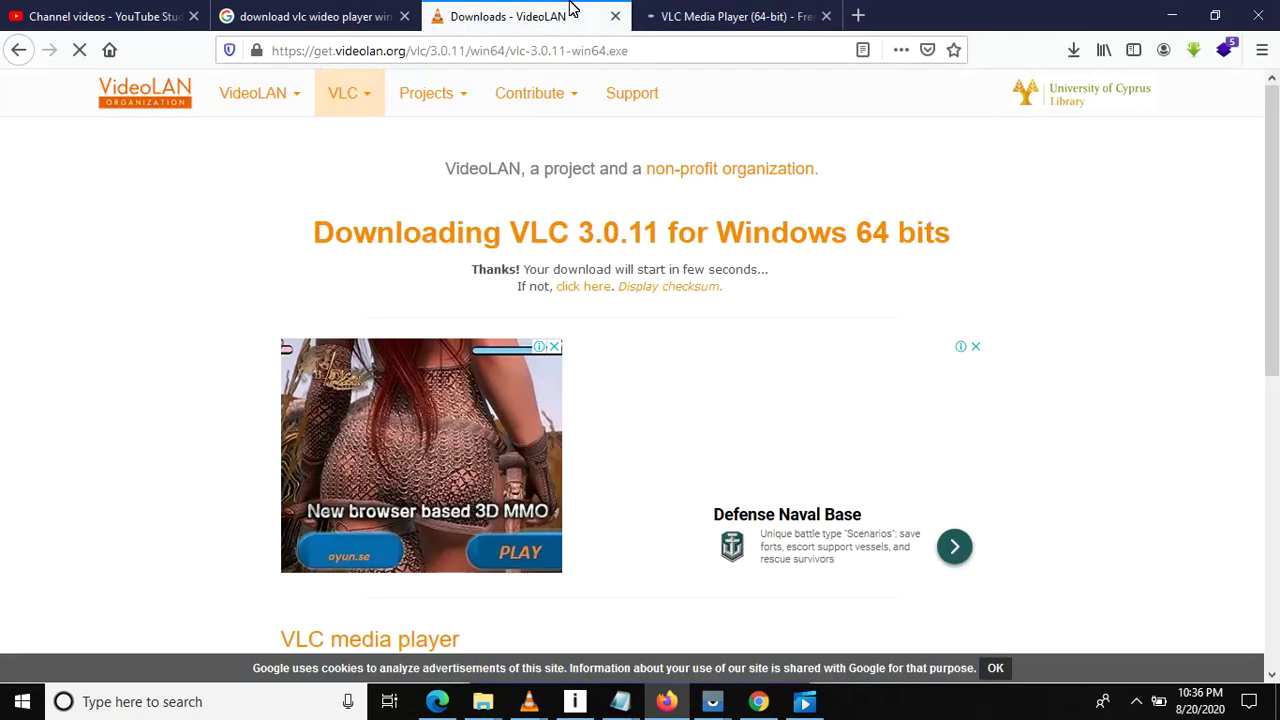
pyautogui.click(752, 12)
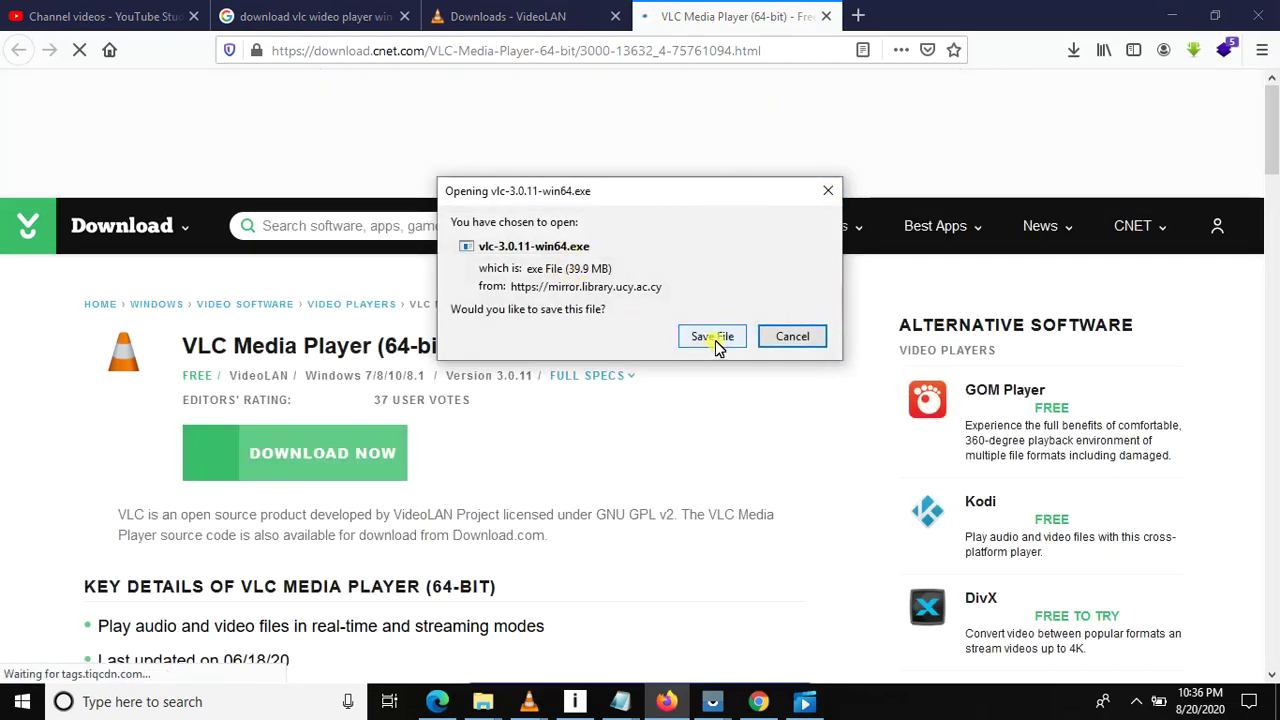
# Save vlc-3.0.11-win64.exe, check its download progress, and show the desktop with Win+D
pyautogui.click(718, 338)
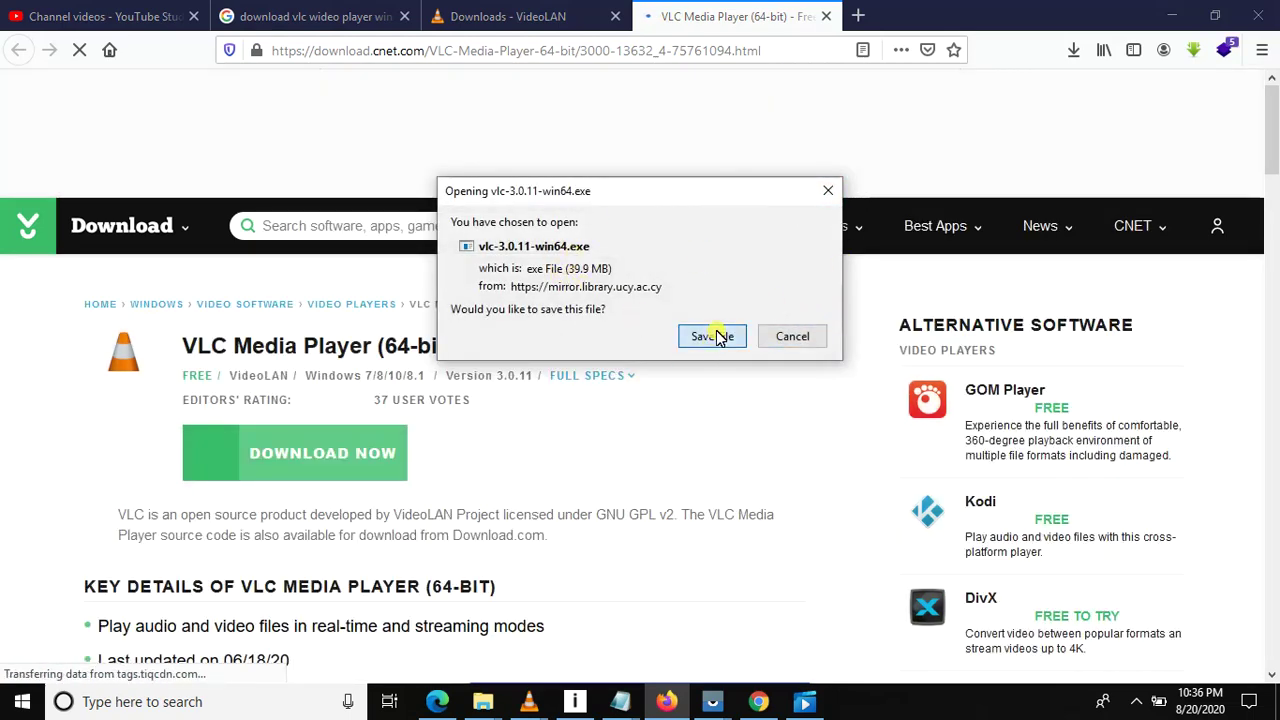
pyautogui.click(1078, 60)
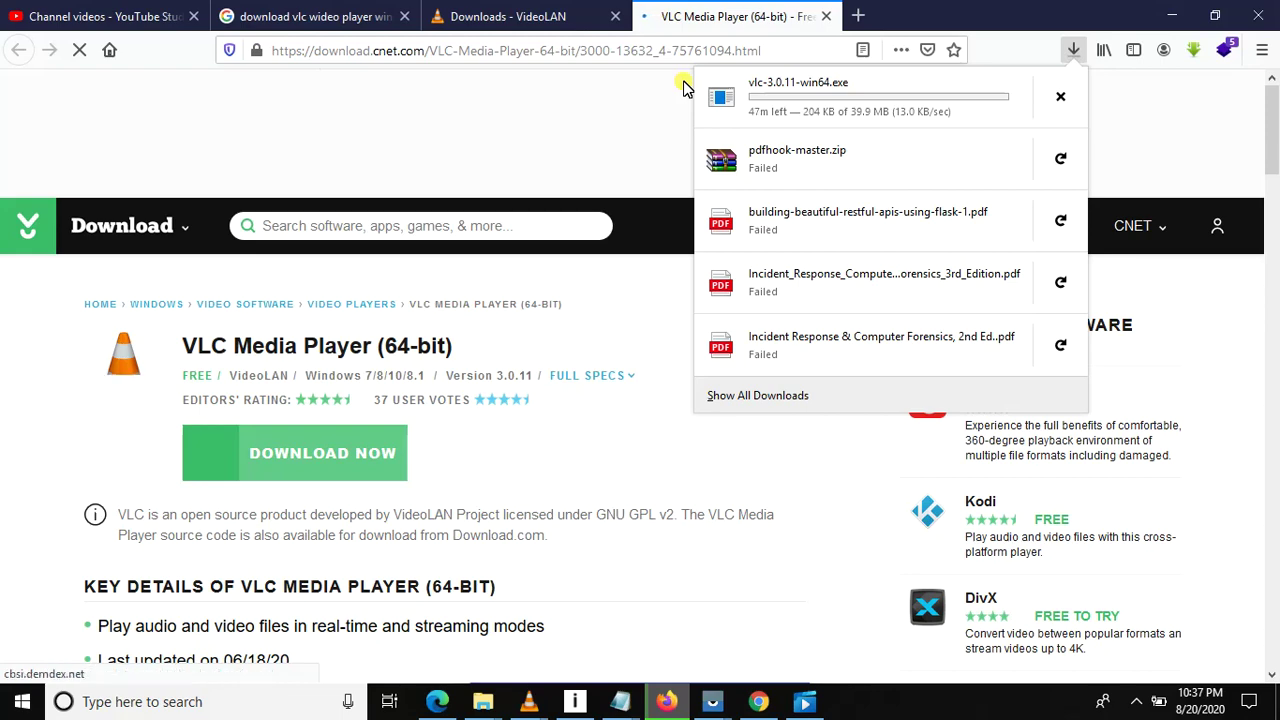
pyautogui.press('super+d')
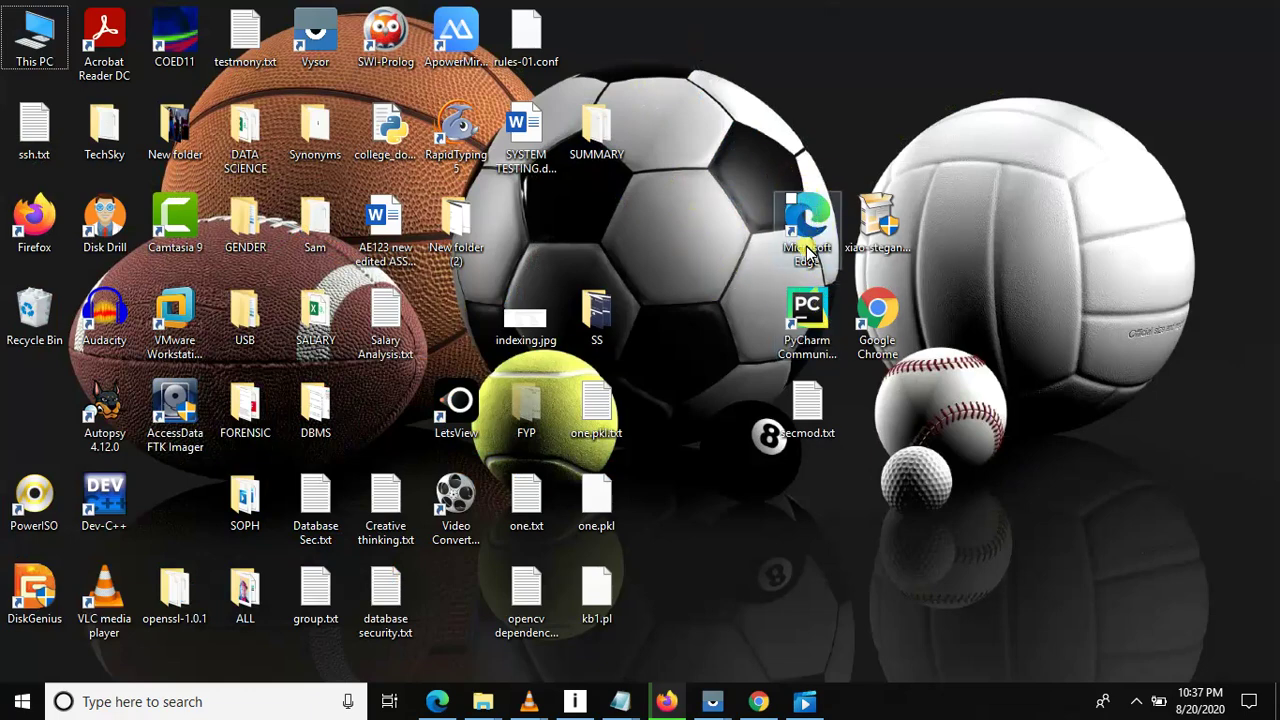
pyautogui.click(886, 226)
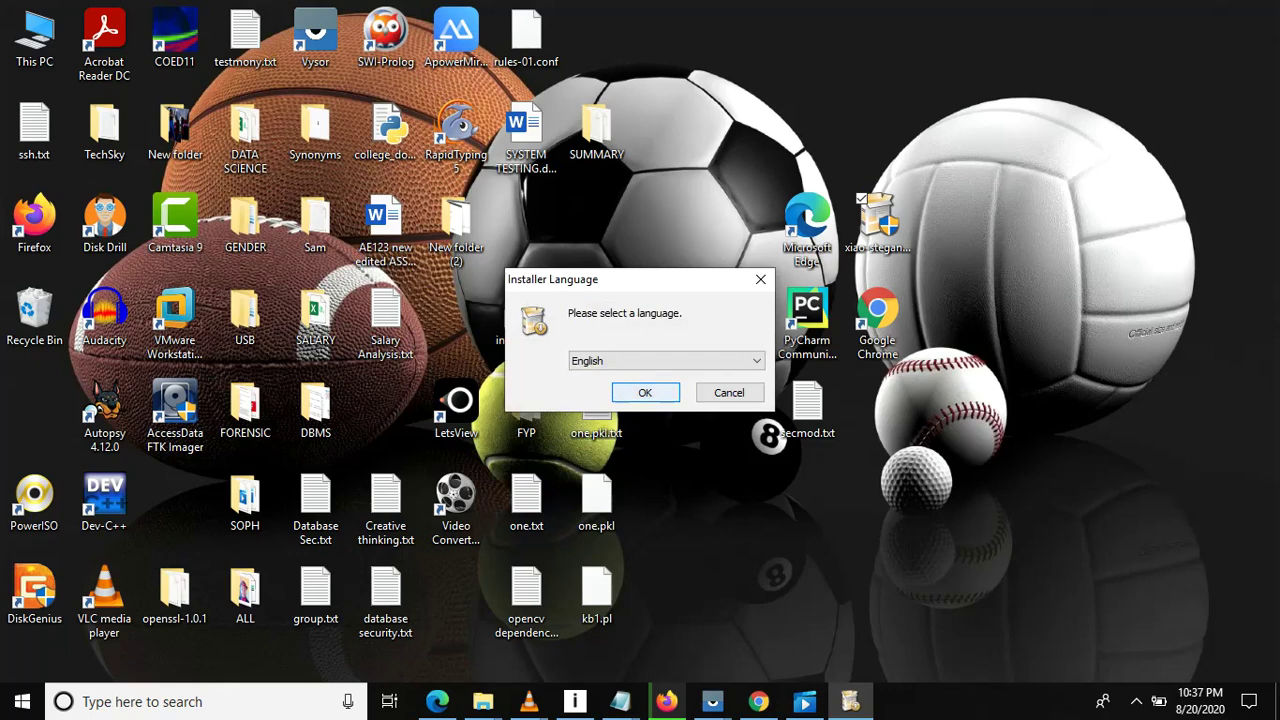
pyautogui.press('Return')
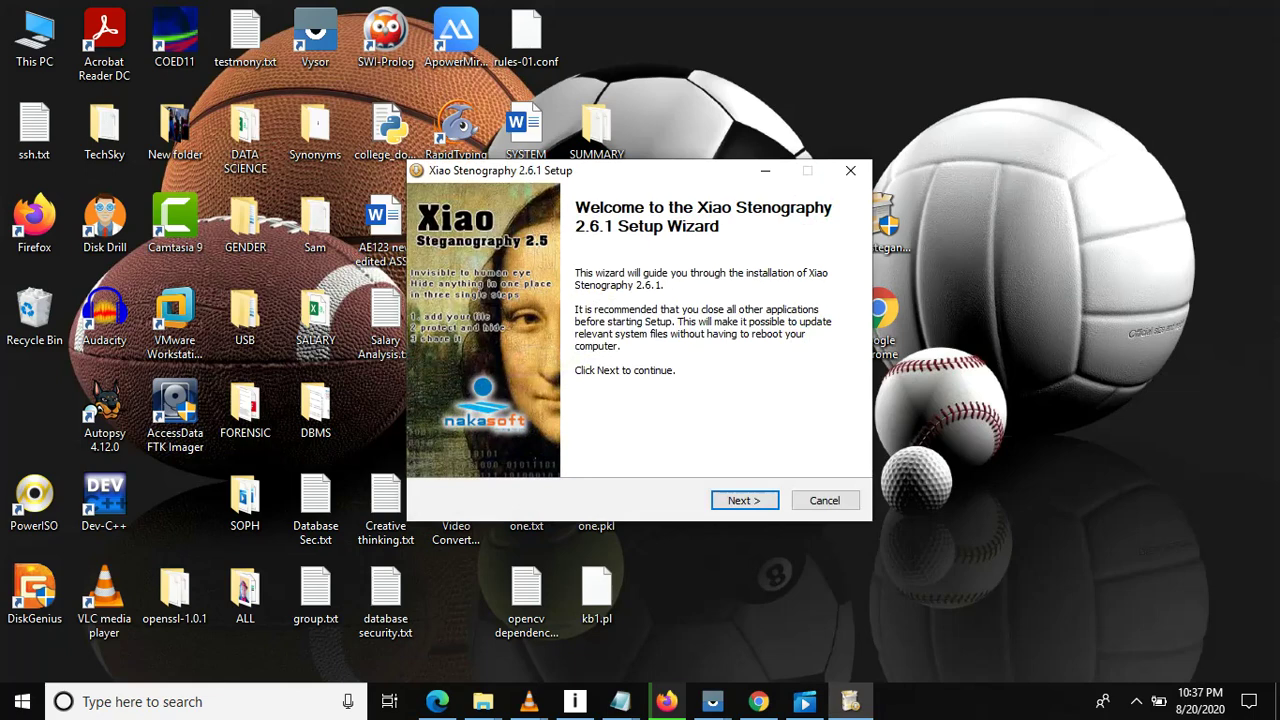
pyautogui.click(824, 500)
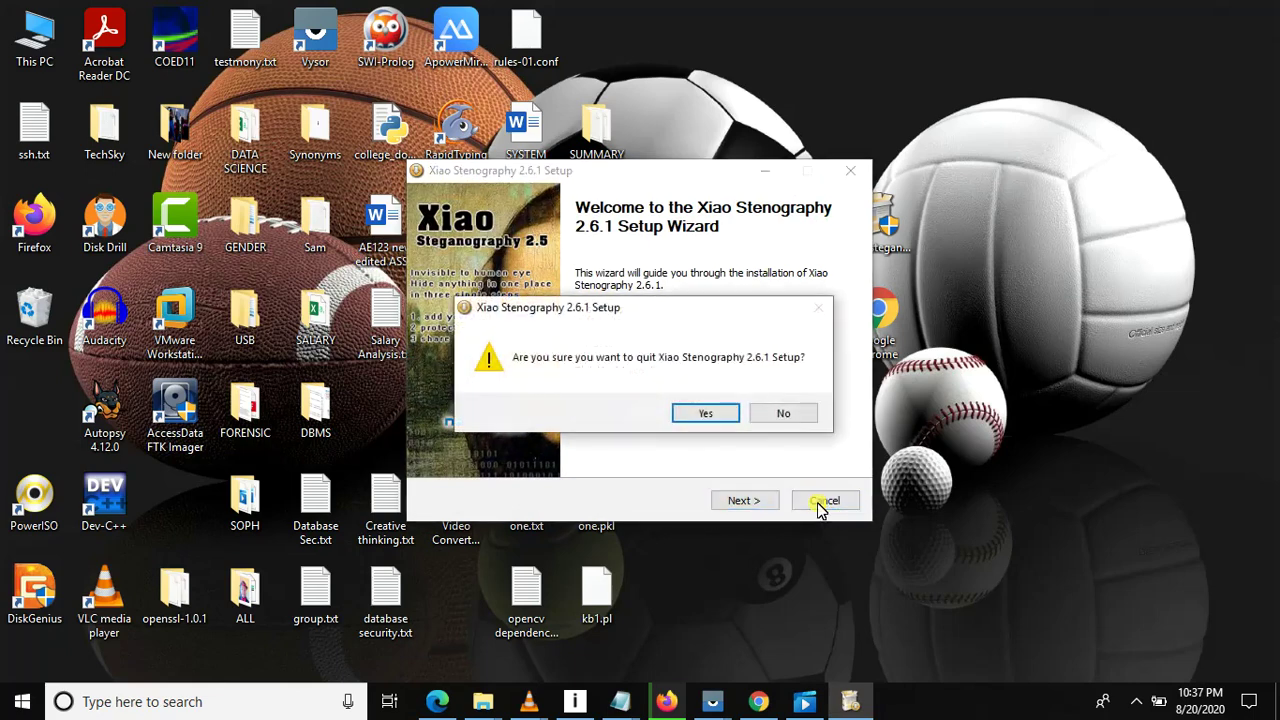
pyautogui.click(705, 410)
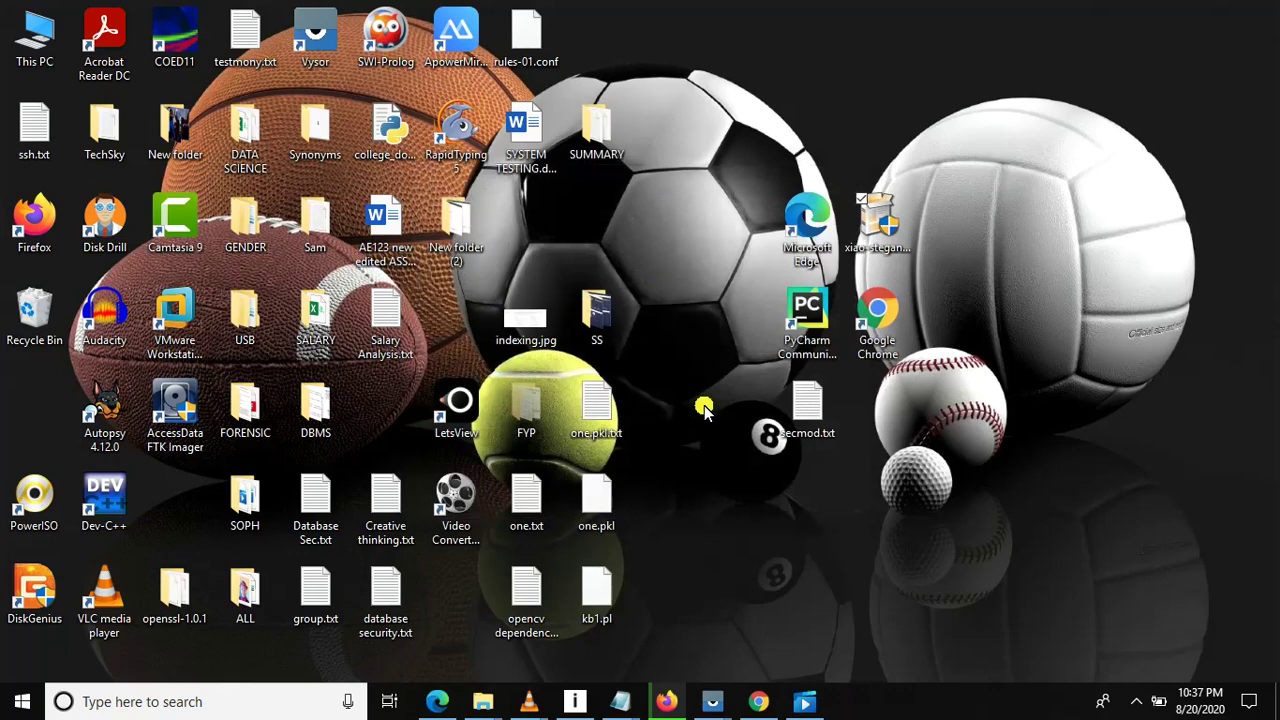
# Close the VLC updates window and drag the Secret mp4 from MUSIC 9 into VLC's playlist
pyautogui.moveTo(528, 703)
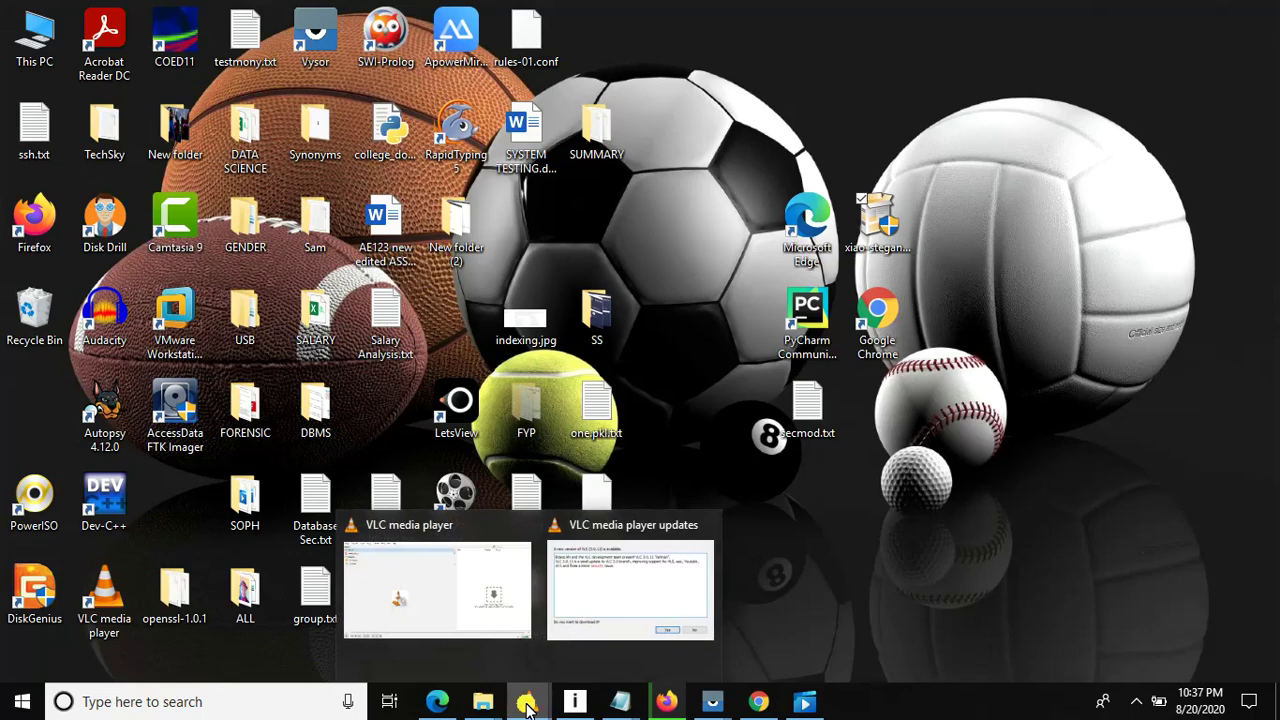
pyautogui.click(694, 525)
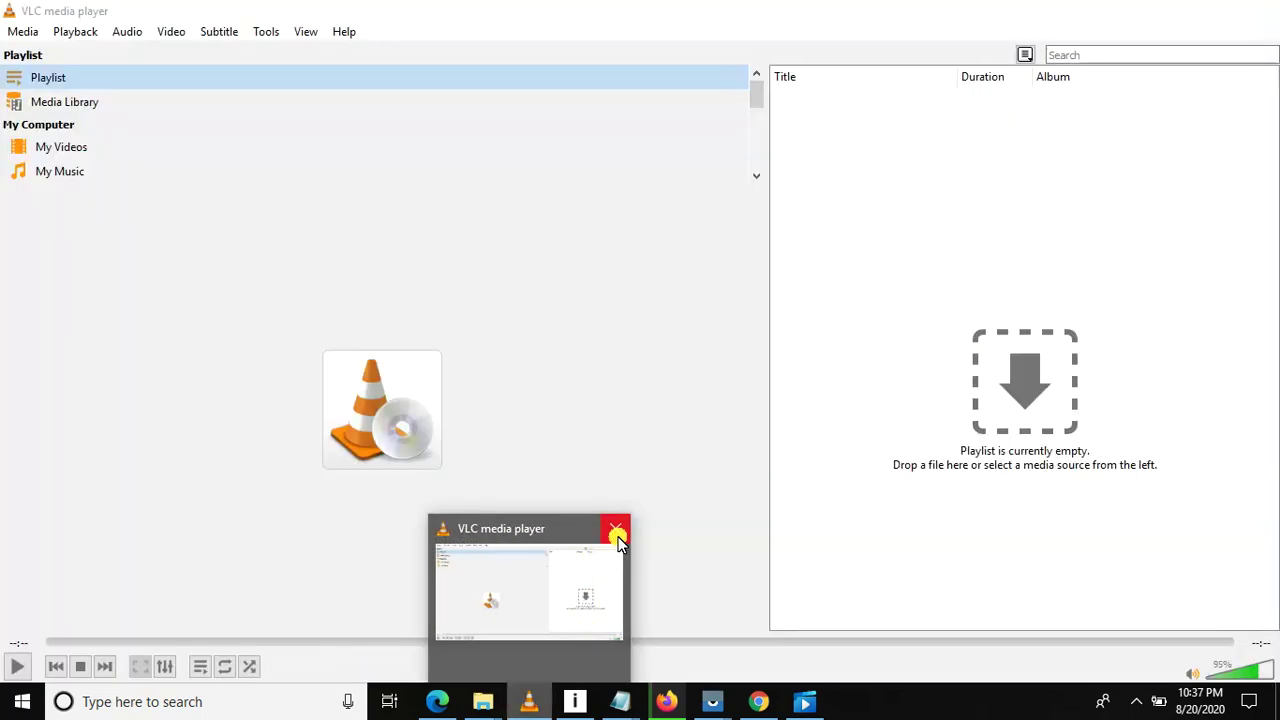
pyautogui.click(615, 528)
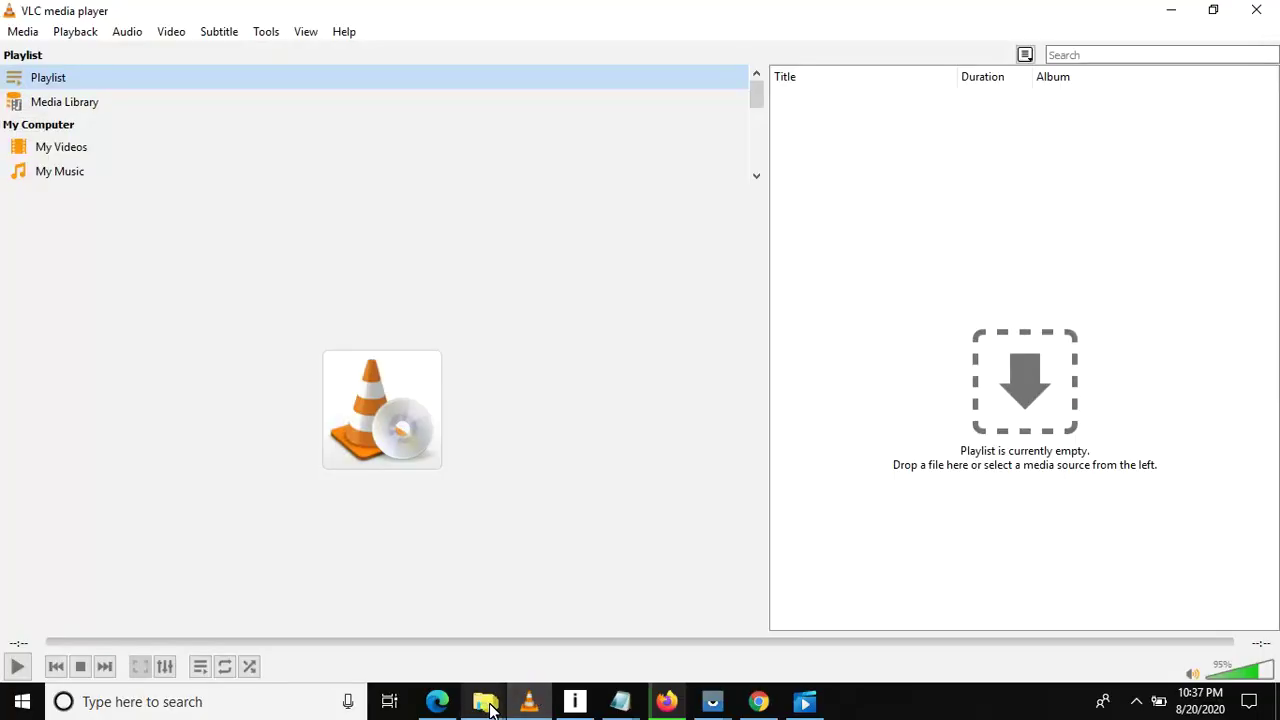
pyautogui.click(485, 705)
pyautogui.moveTo(415, 622)
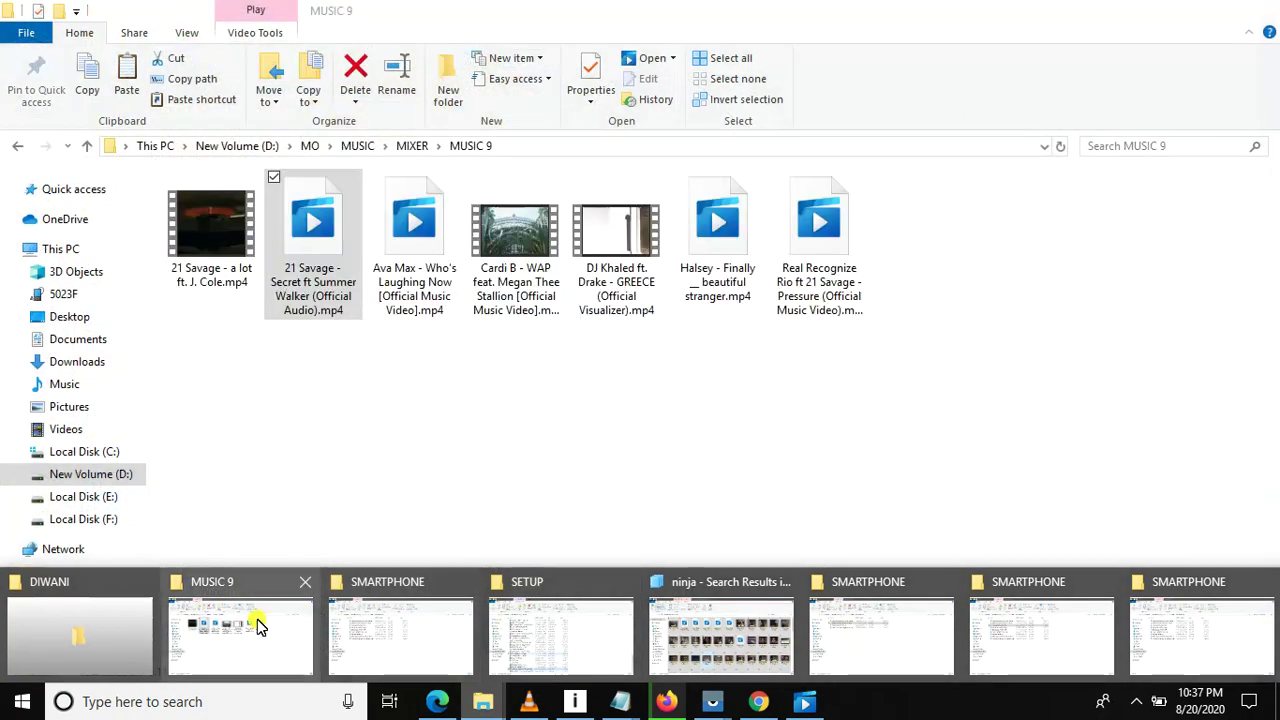
pyautogui.click(257, 623)
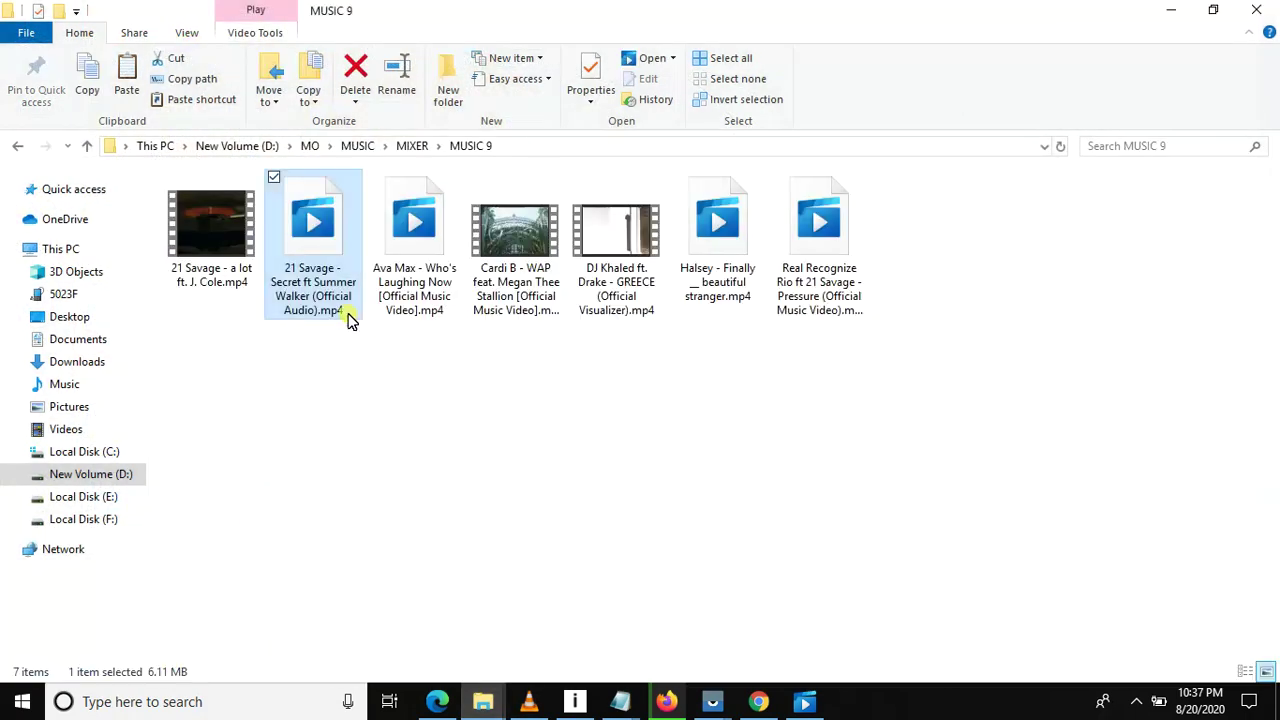
pyautogui.moveTo(322, 250); pyautogui.dragTo(634, 383)
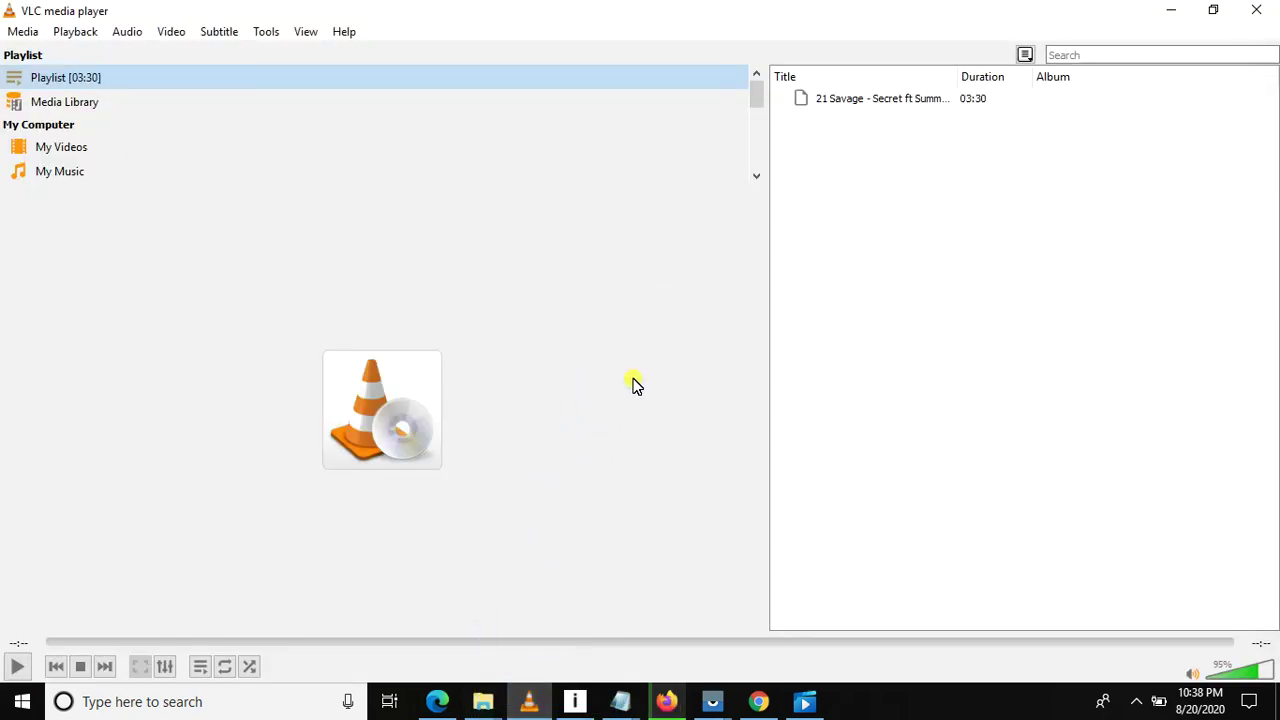
# Play the Secret video, skip ahead, pause and resume, then minimise VLC
pyautogui.doubleClick(861, 106)
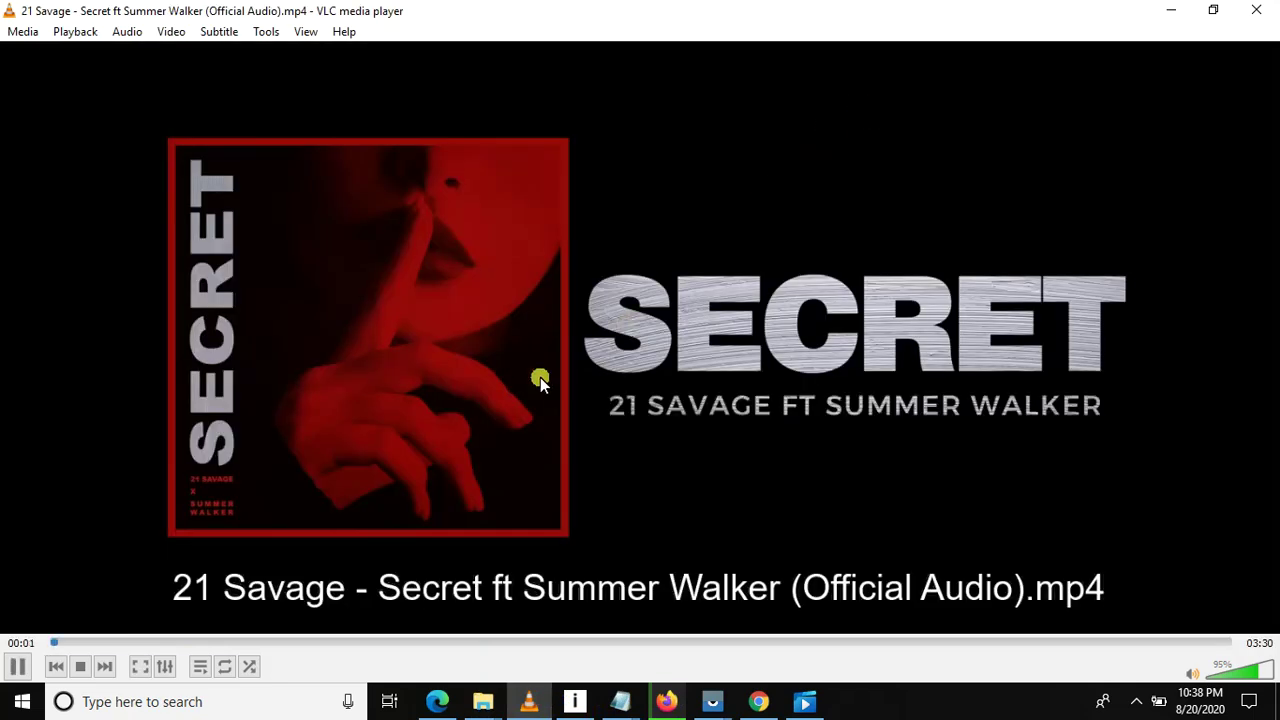
pyautogui.press('Right')
pyautogui.press('Right')
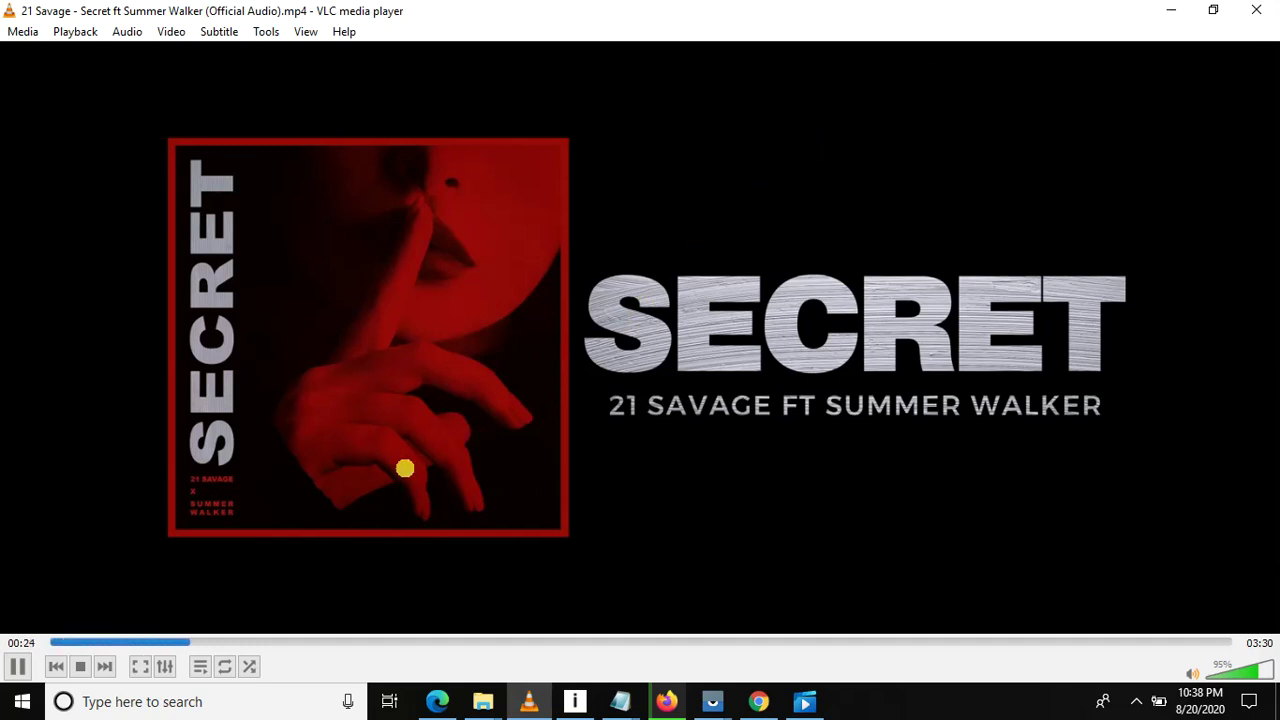
pyautogui.press('space')
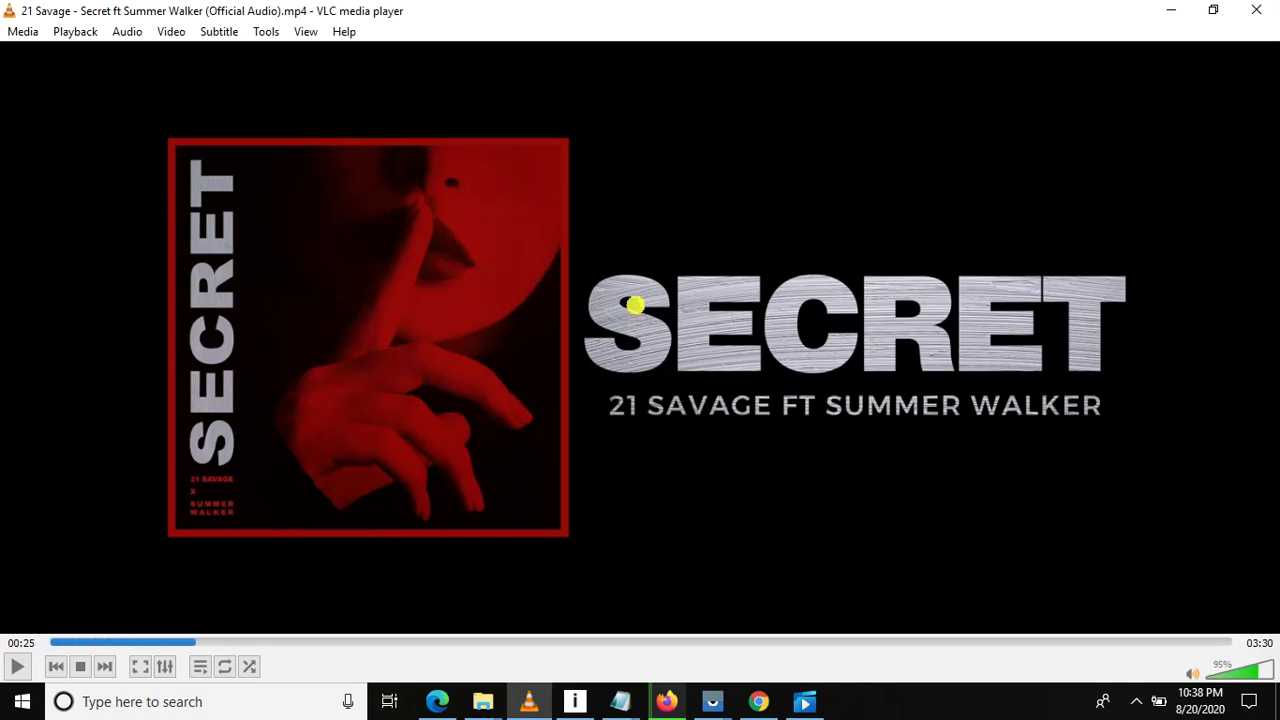
pyautogui.press('space')
pyautogui.press('space')
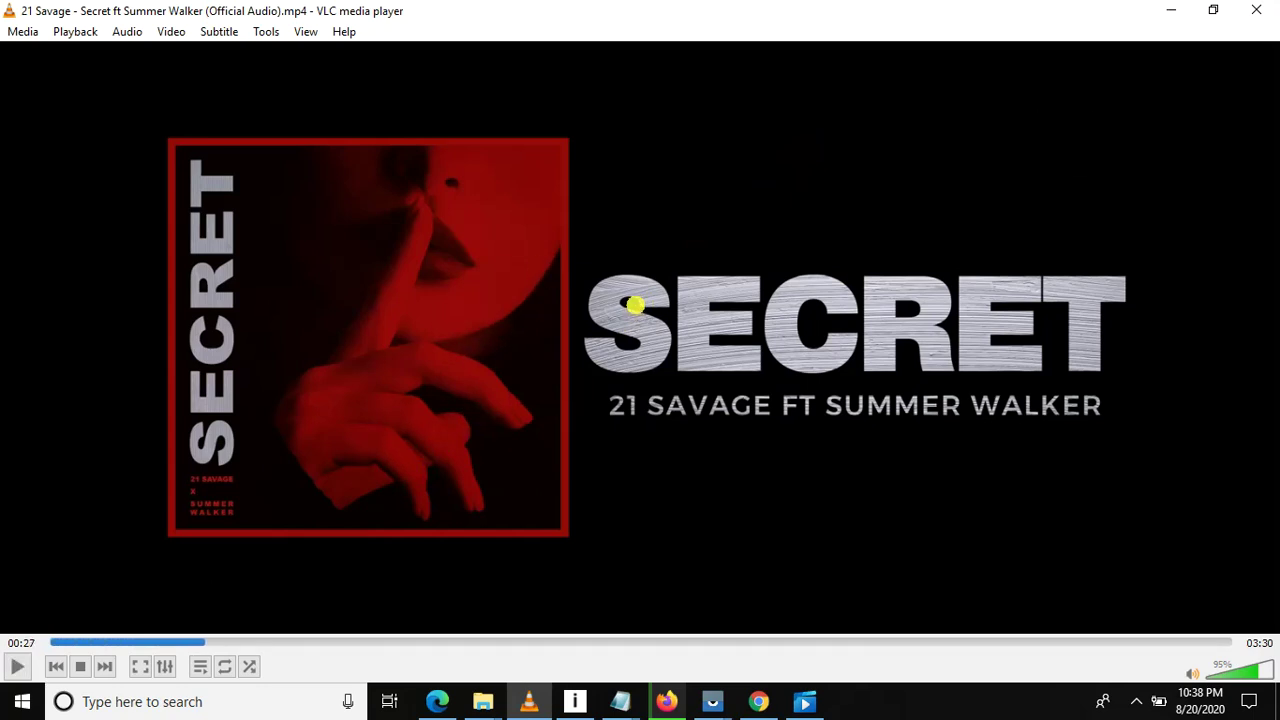
pyautogui.click(1170, 10)
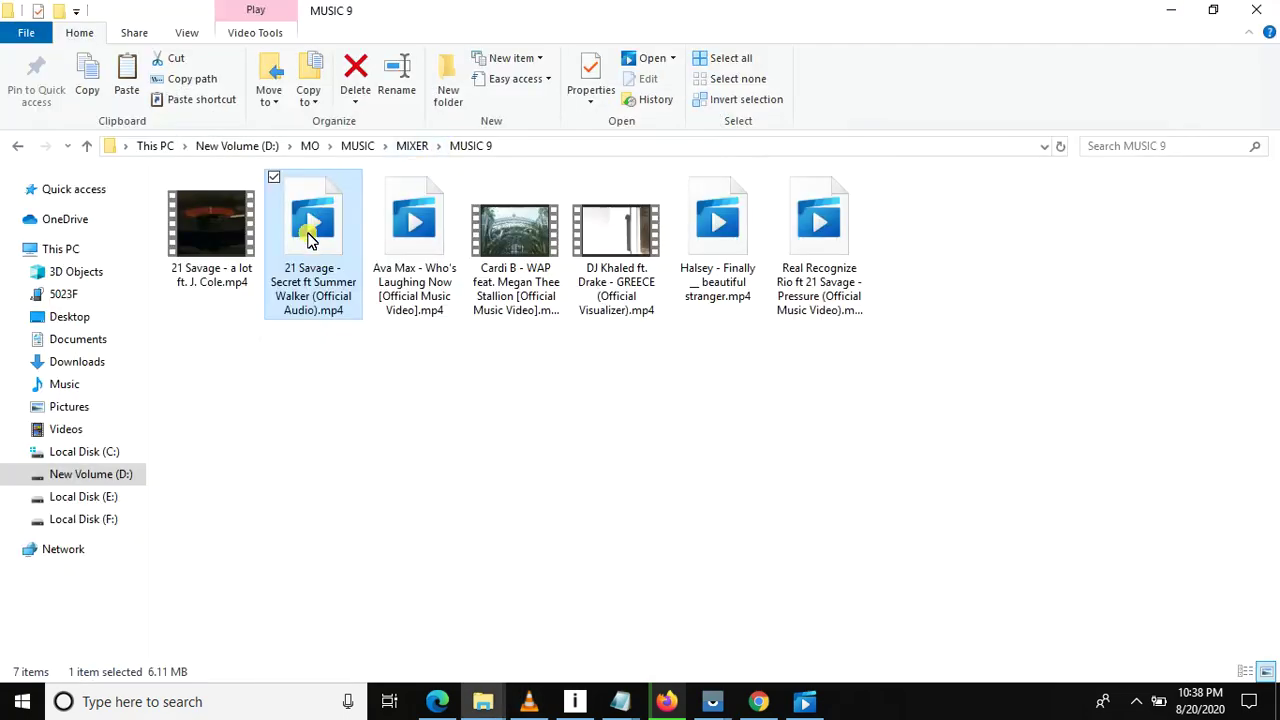
pyautogui.rightClick(308, 236)
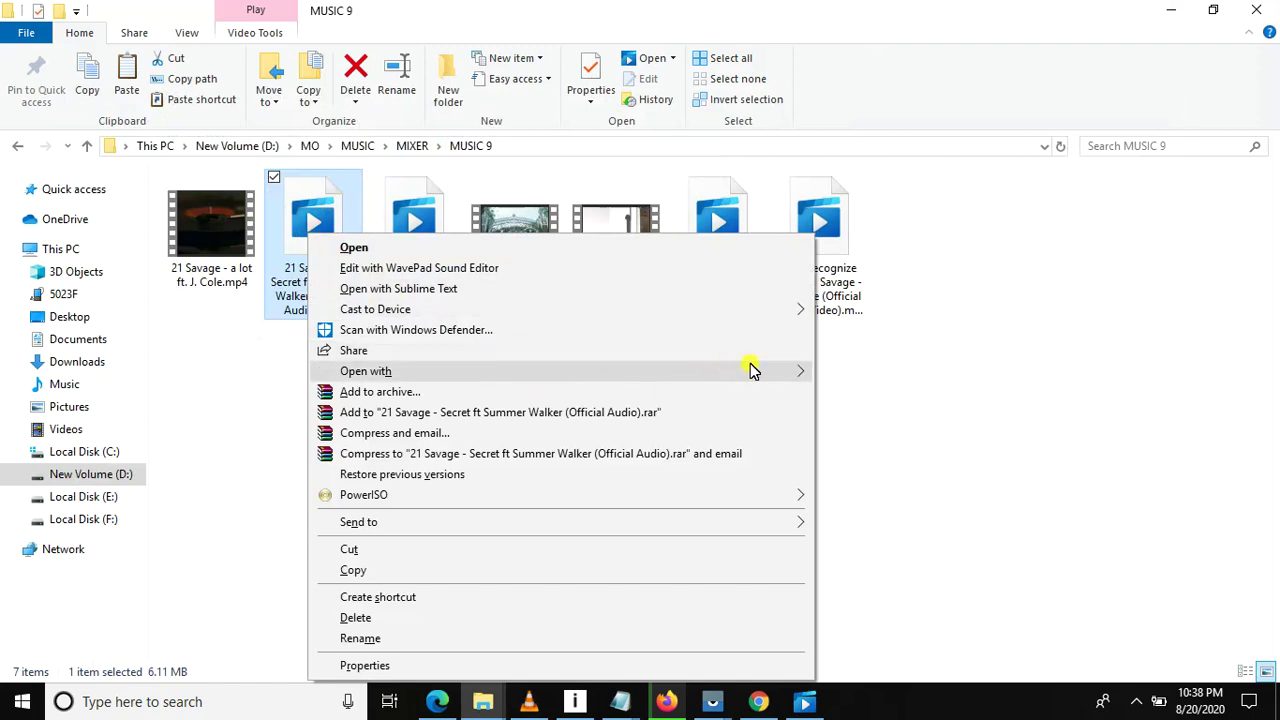
pyautogui.moveTo(786, 380)
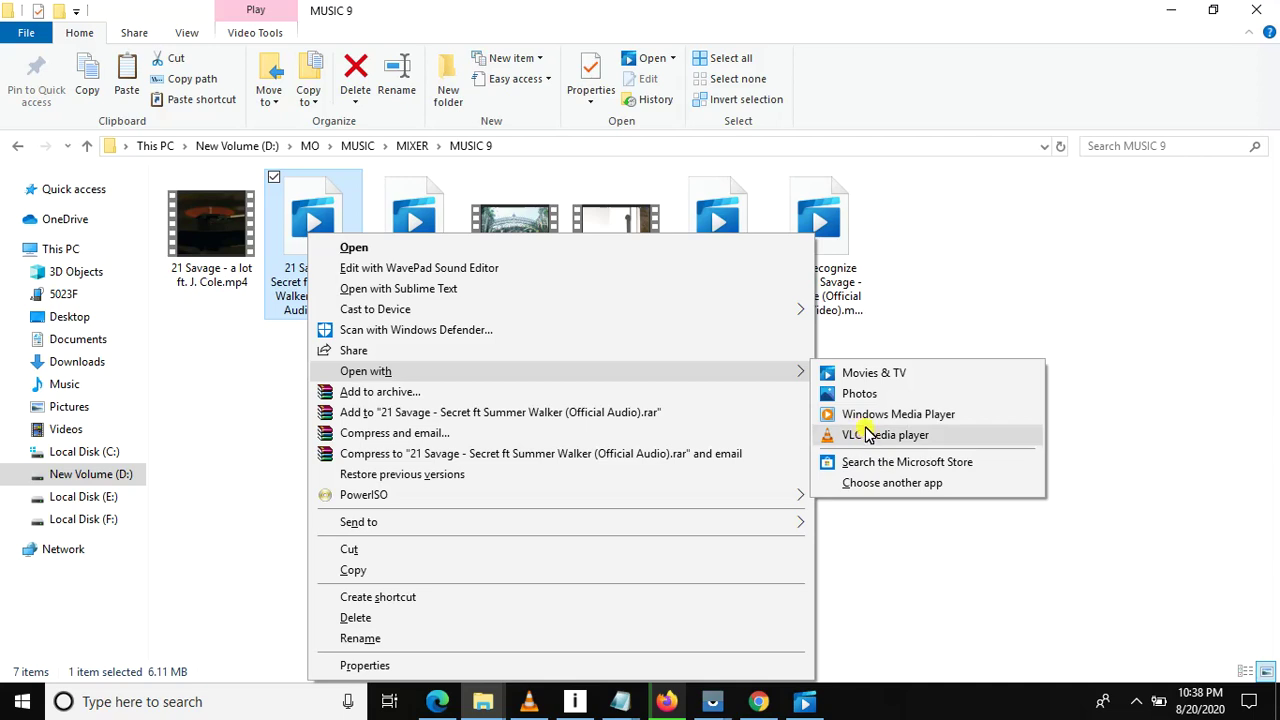
pyautogui.click(806, 700)
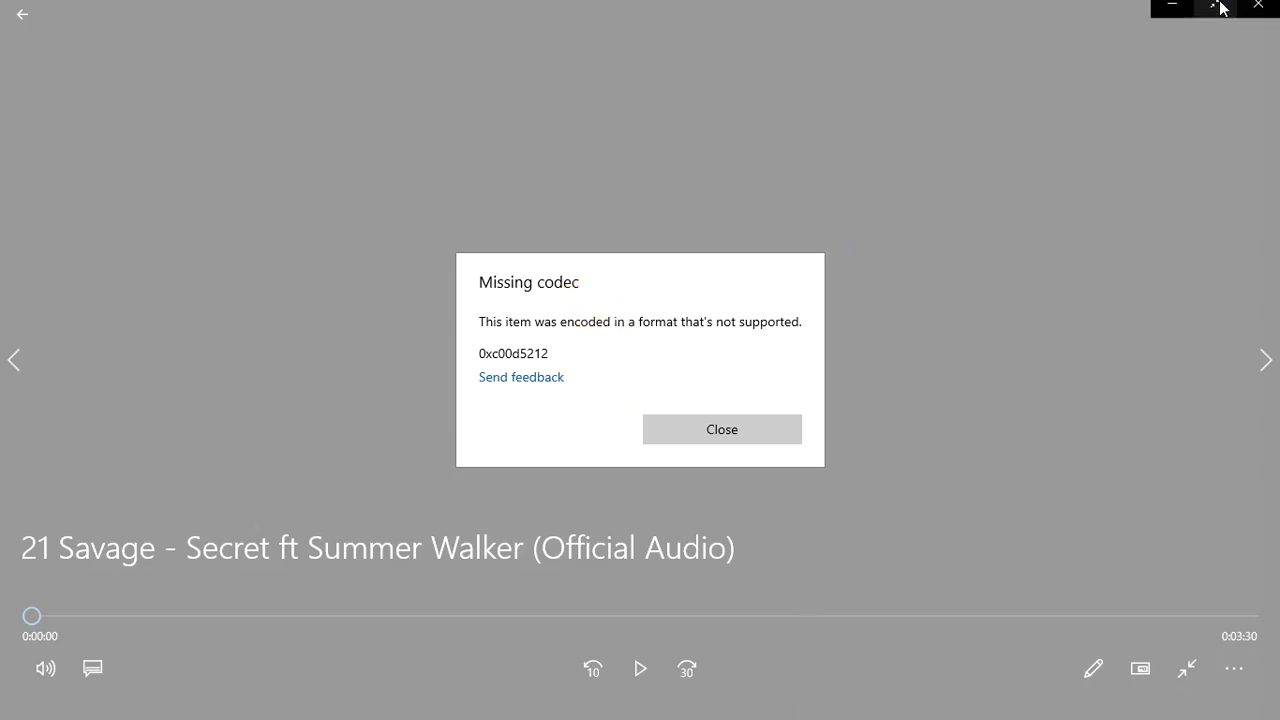
pyautogui.click(1184, 10)
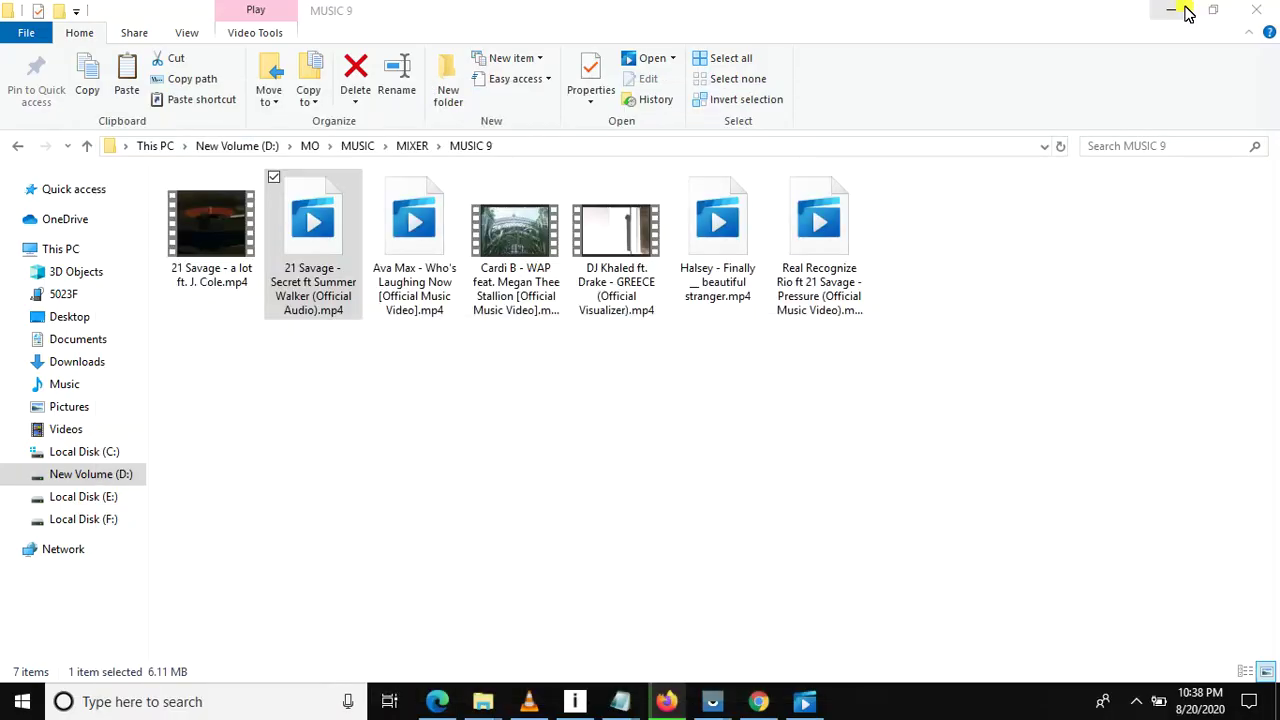
pyautogui.click(872, 398)
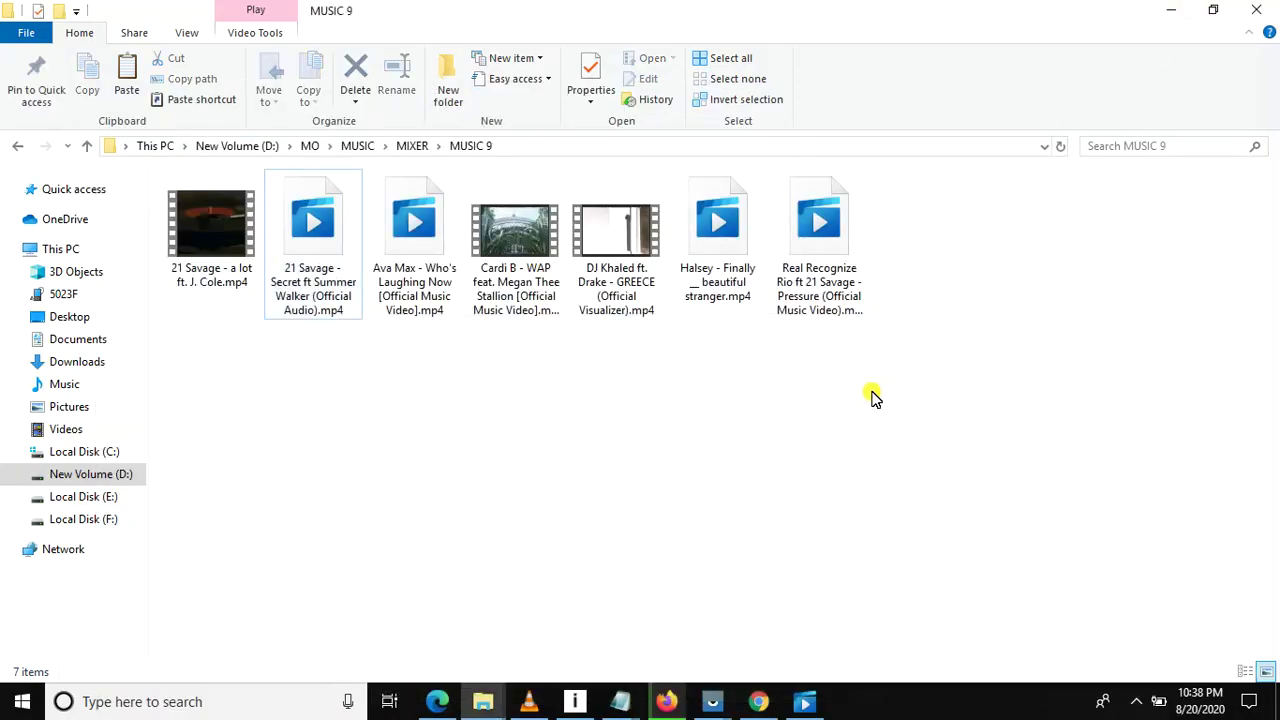